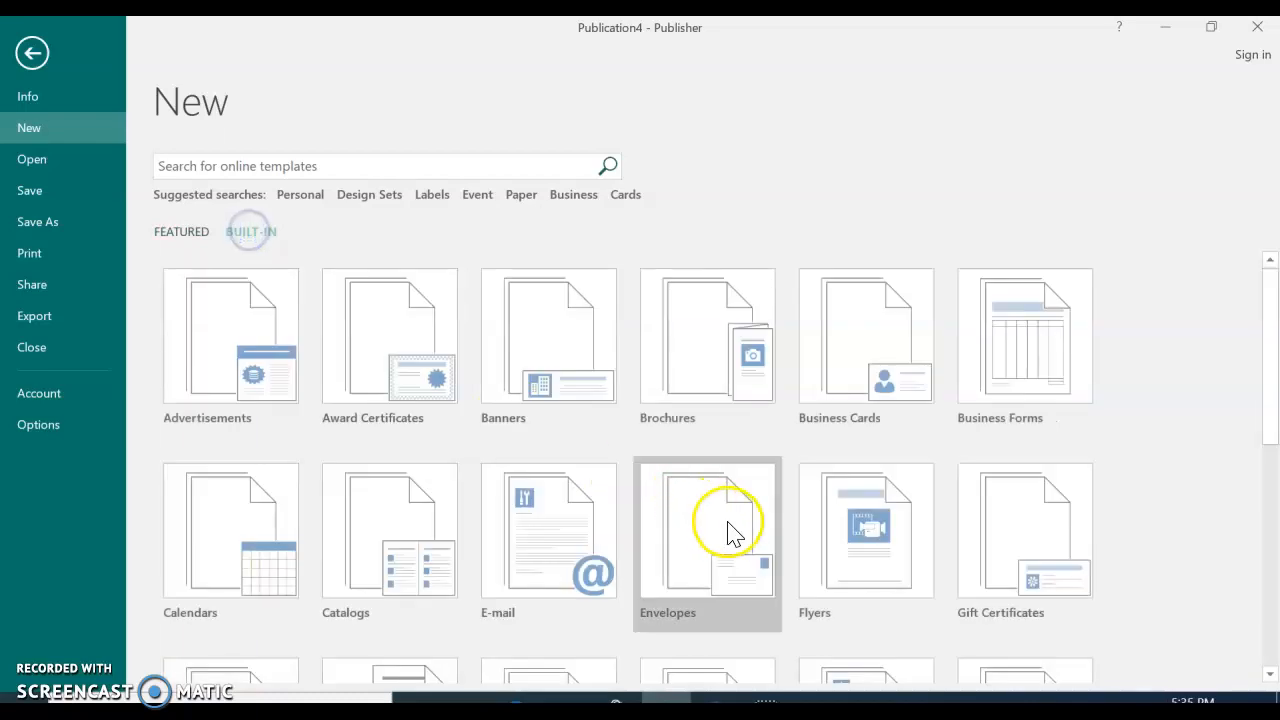
Create a letterhead publication from the built-in Arrows template, without a logo
scroll(845, 580, down, 2)
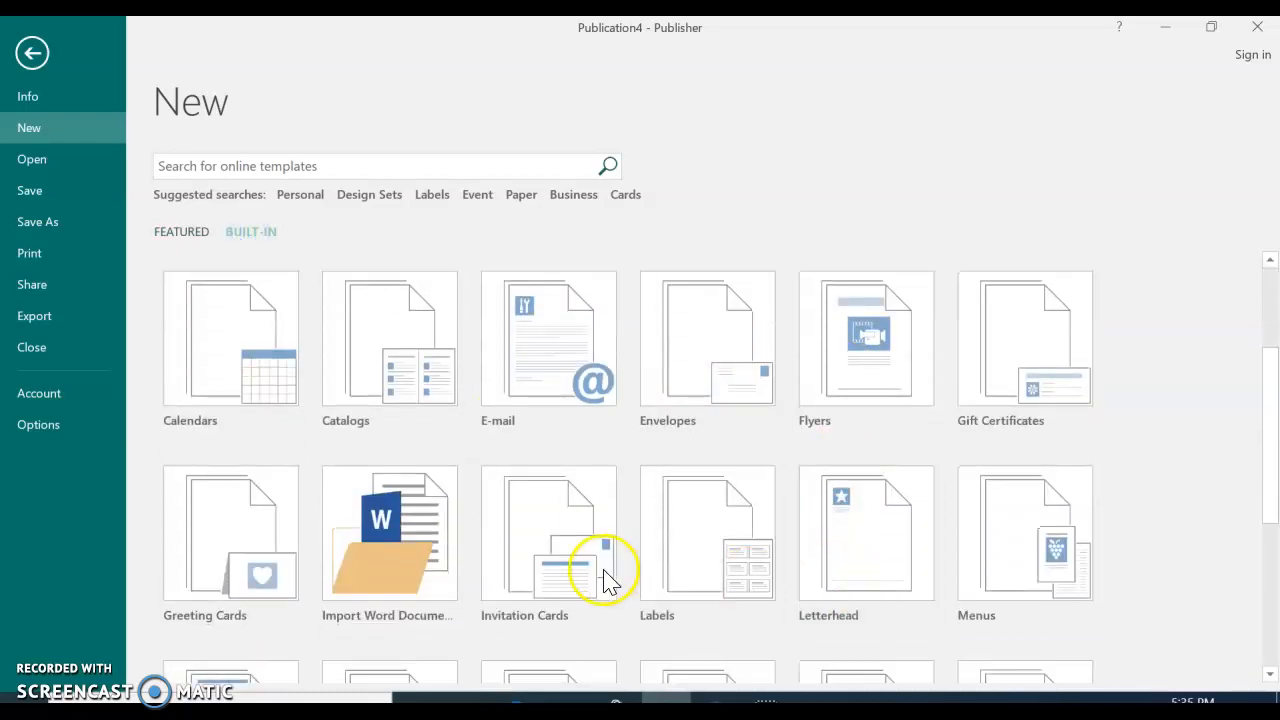
click(893, 556)
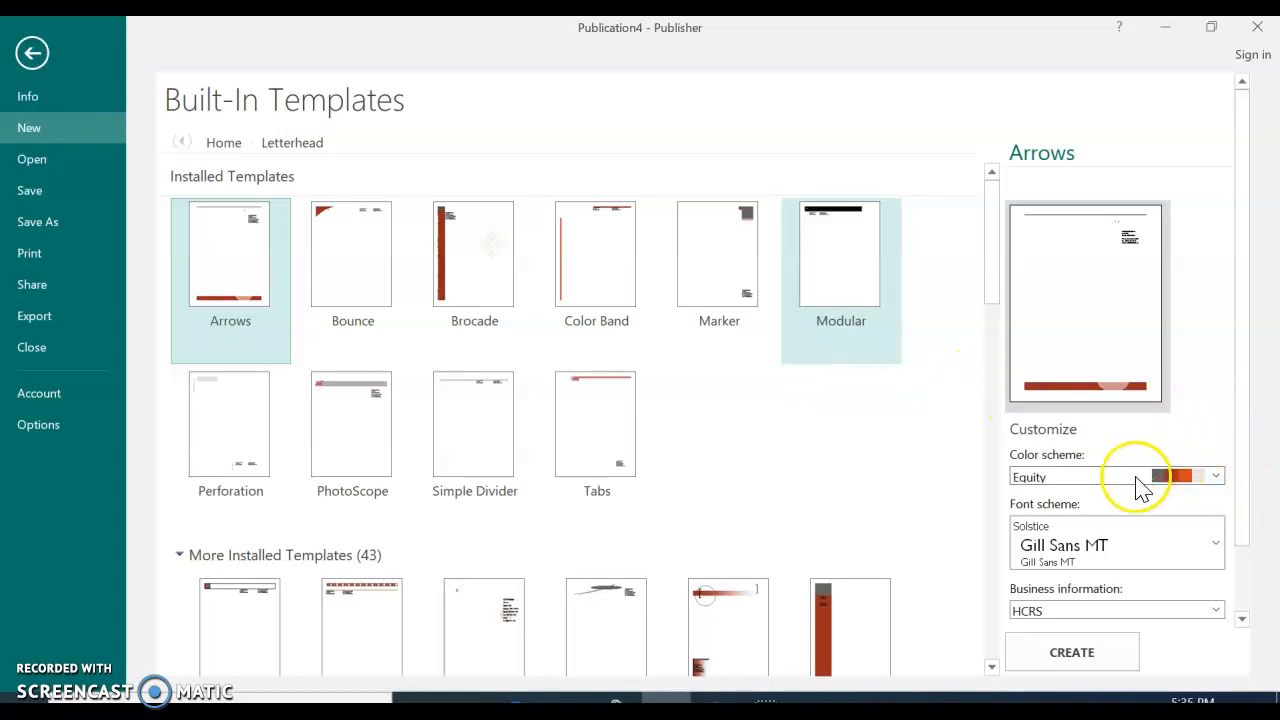
drag(1247, 455, 1257, 540)
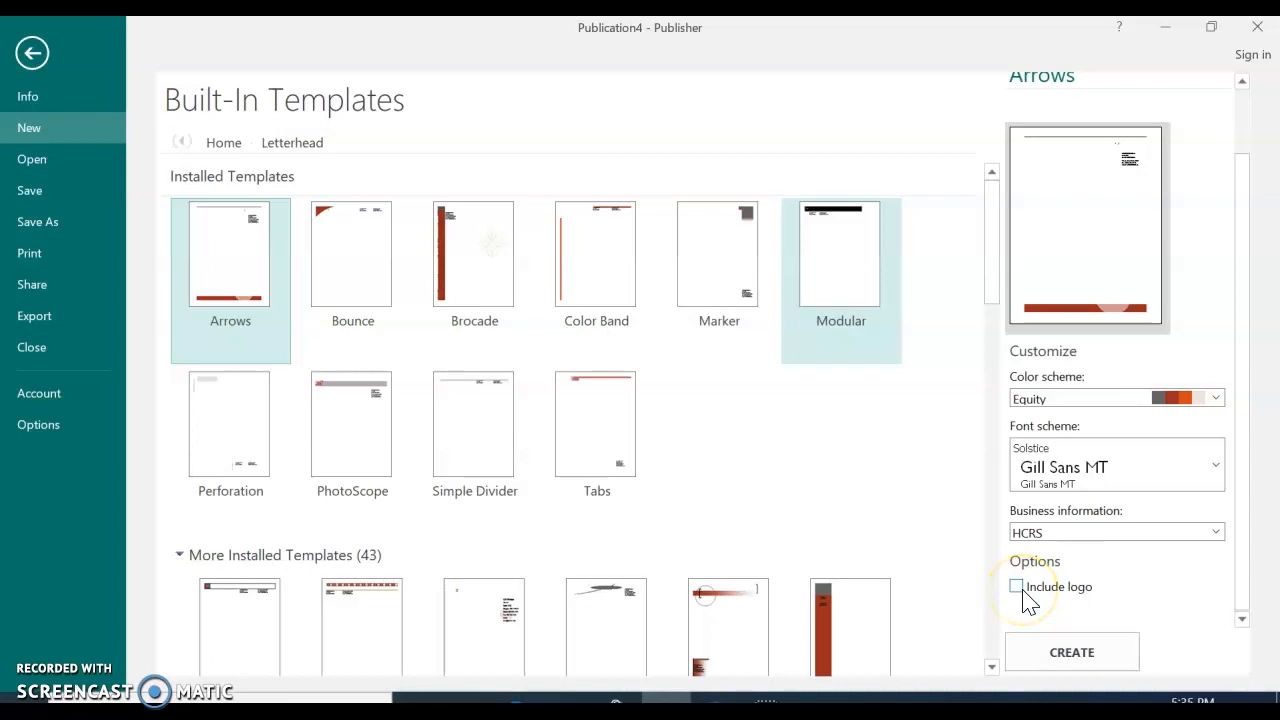
click(1062, 655)
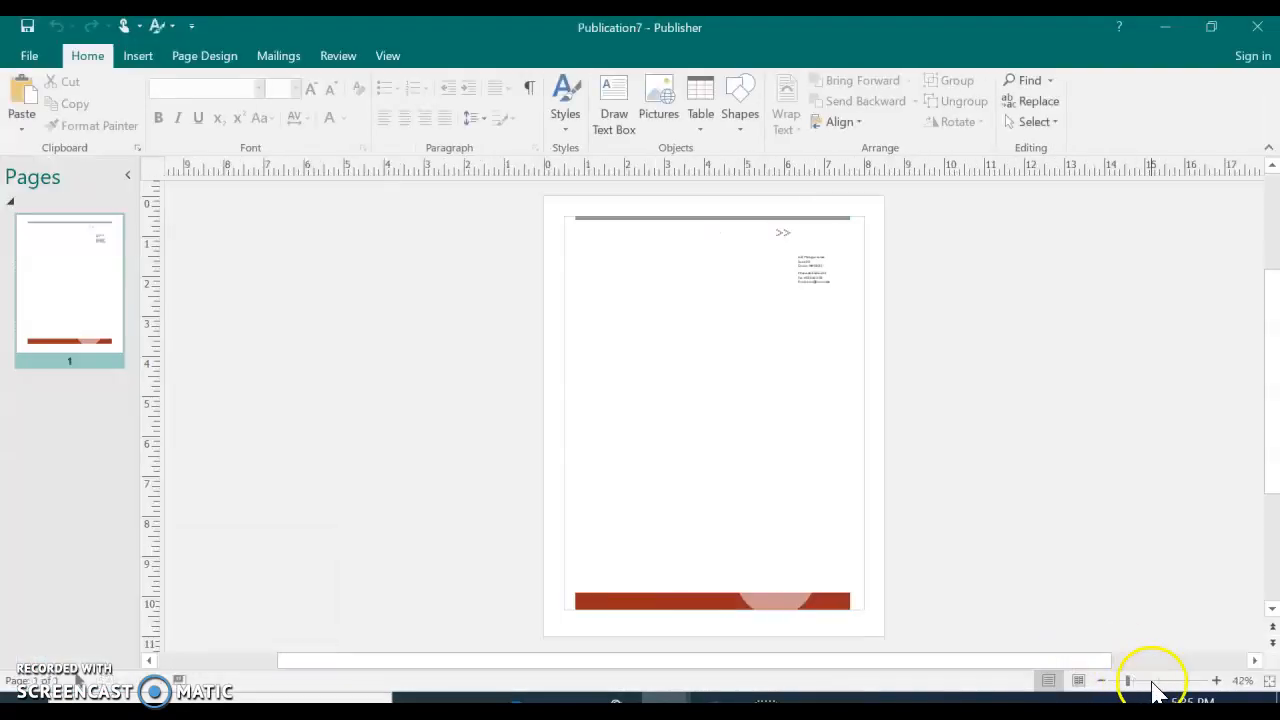
Set the phone, fax and email text to 10 pt and widen its text box to about 1.56 in
click(1216, 681)
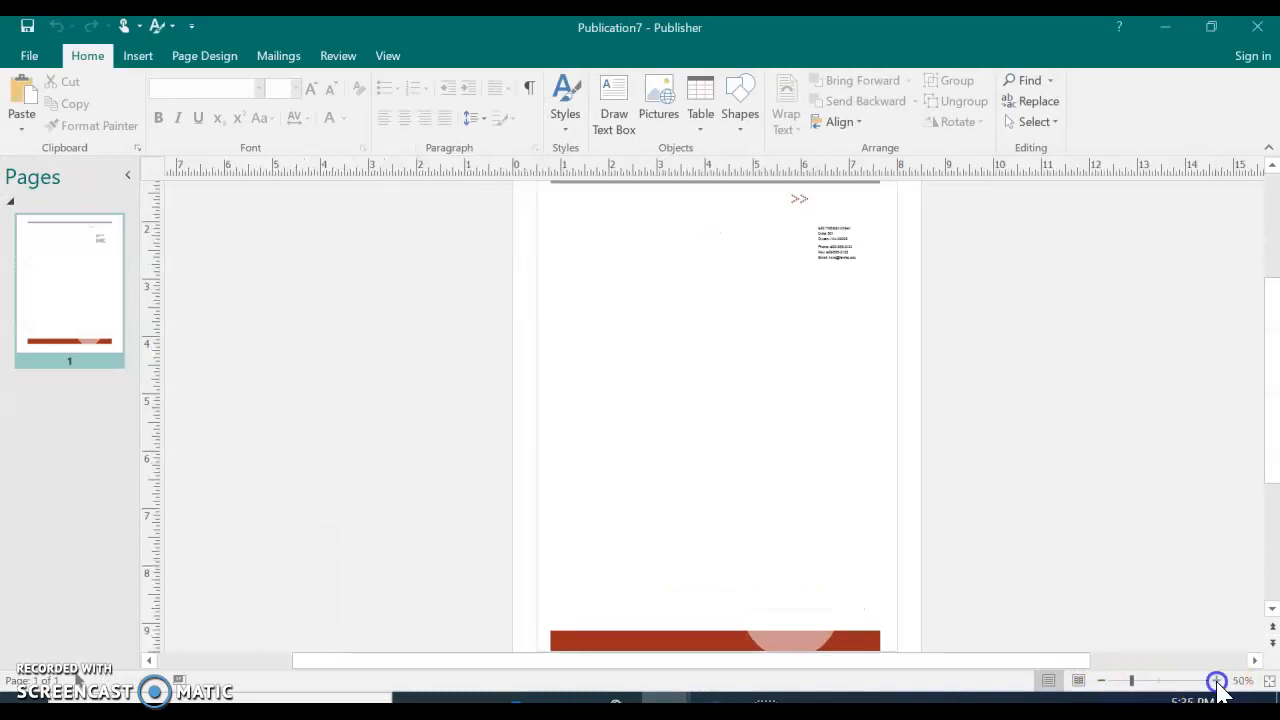
click(1216, 681)
click(920, 275)
click(971, 305)
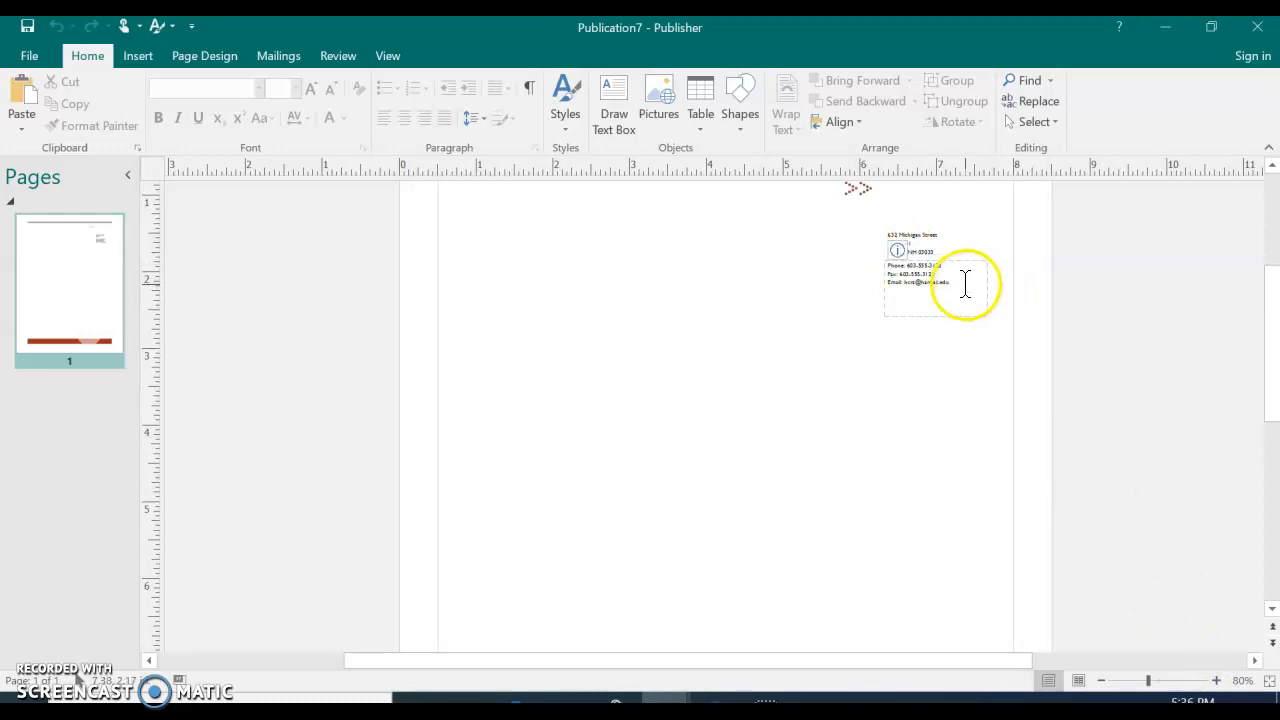
click(959, 286)
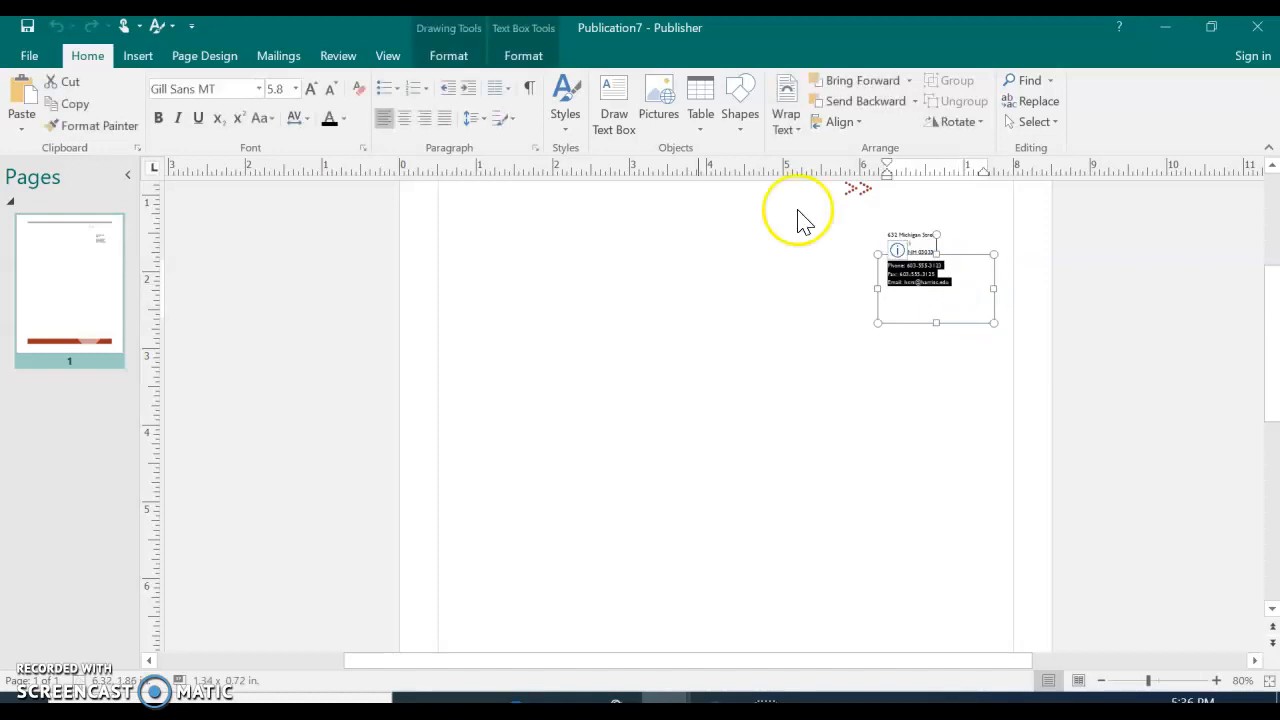
click(295, 89)
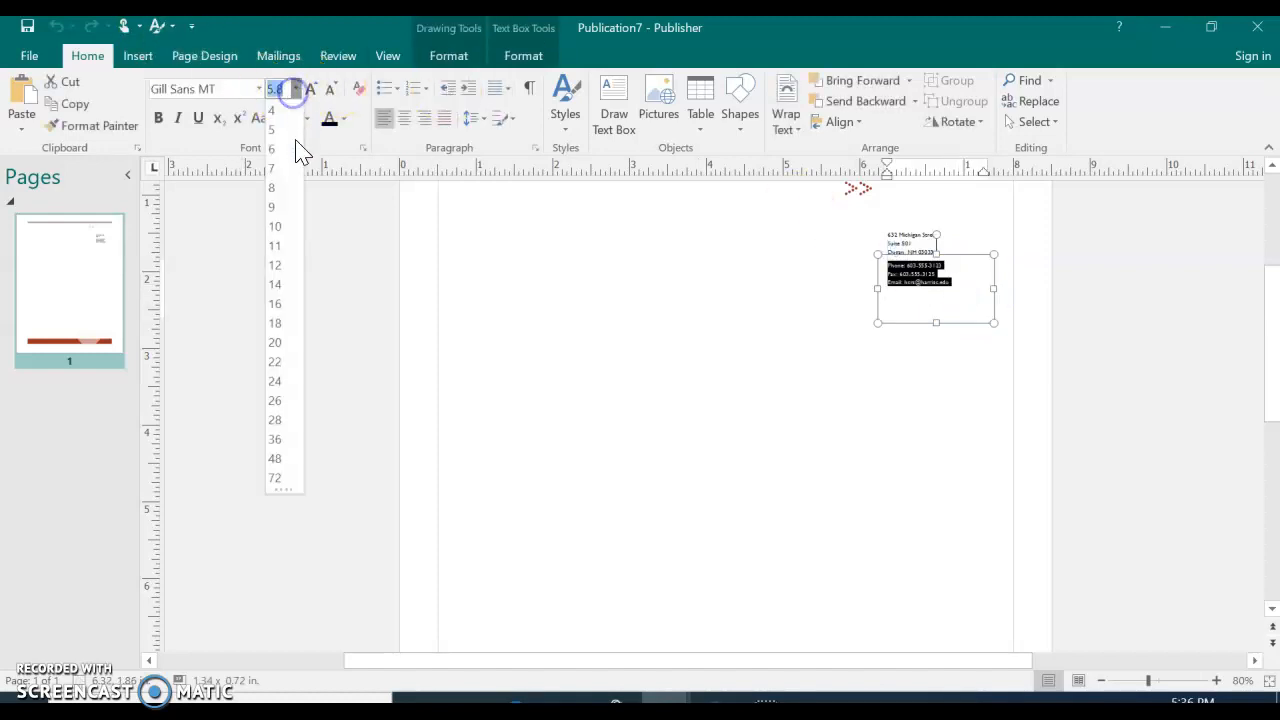
click(278, 228)
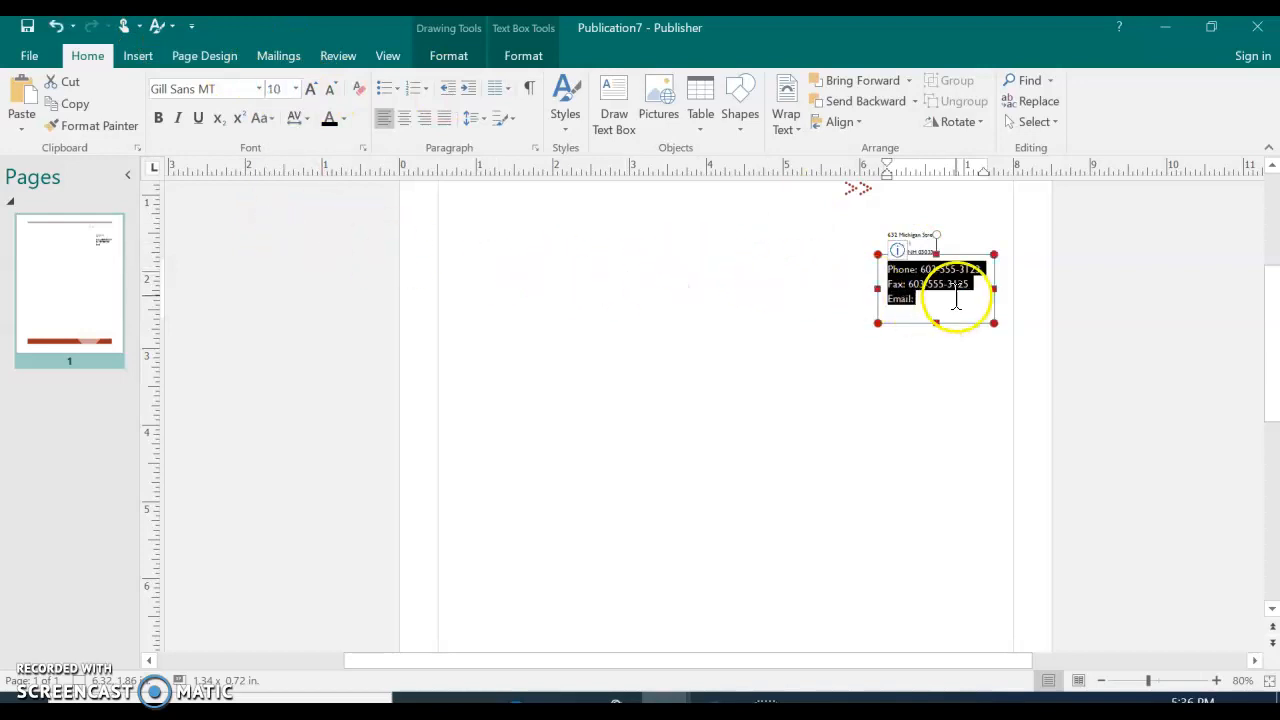
click(993, 290)
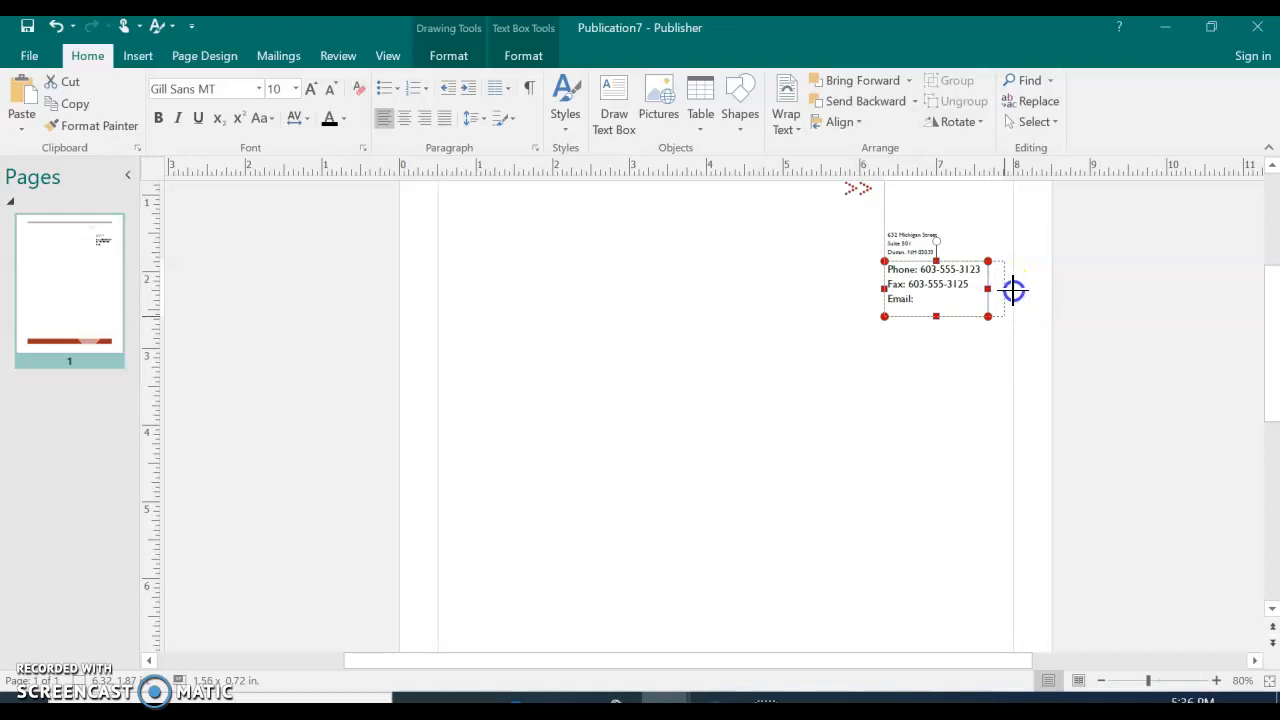
drag(1013, 290, 1012, 290)
Set all text in the street address box above the phone details to 10 pt
click(917, 237)
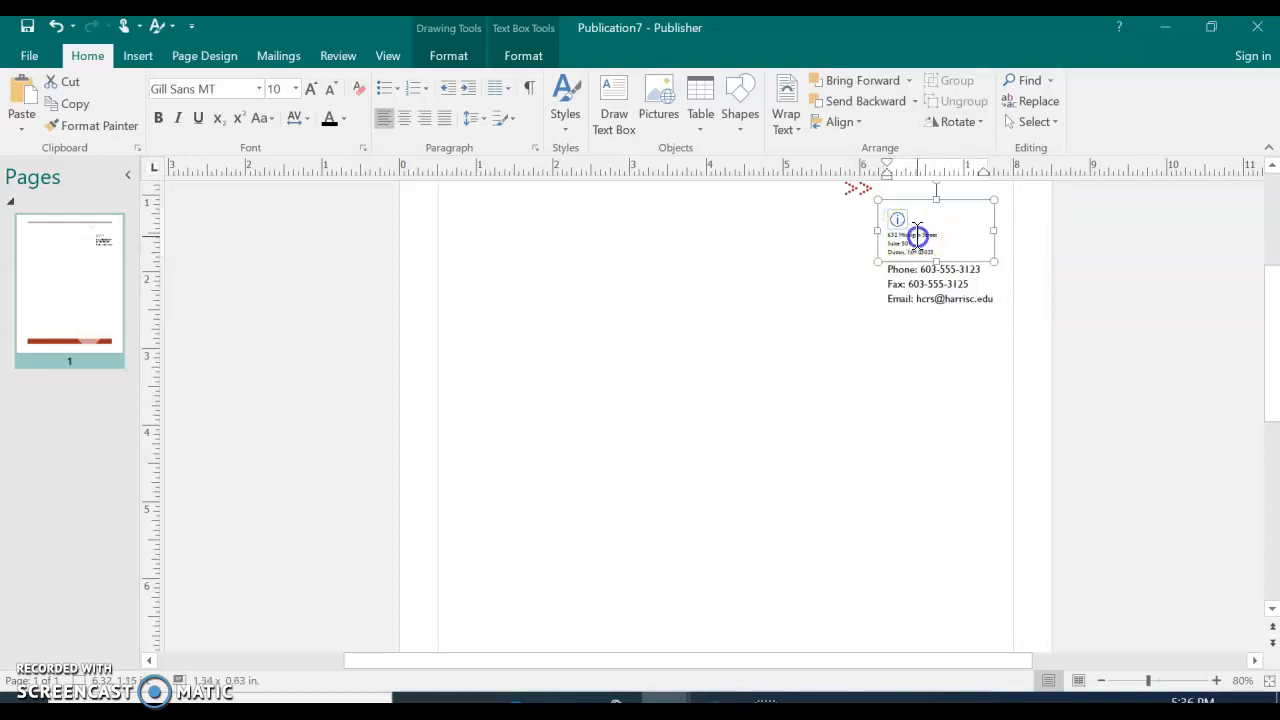
key(ctrl+a)
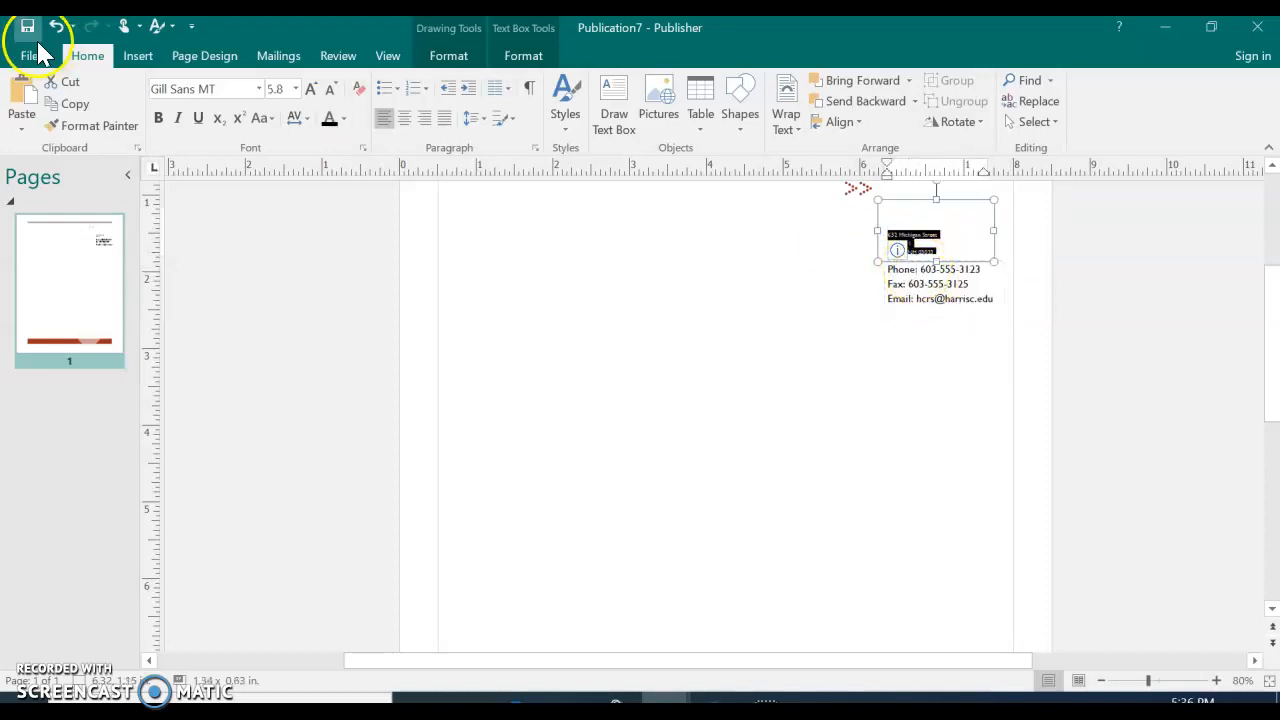
click(295, 88)
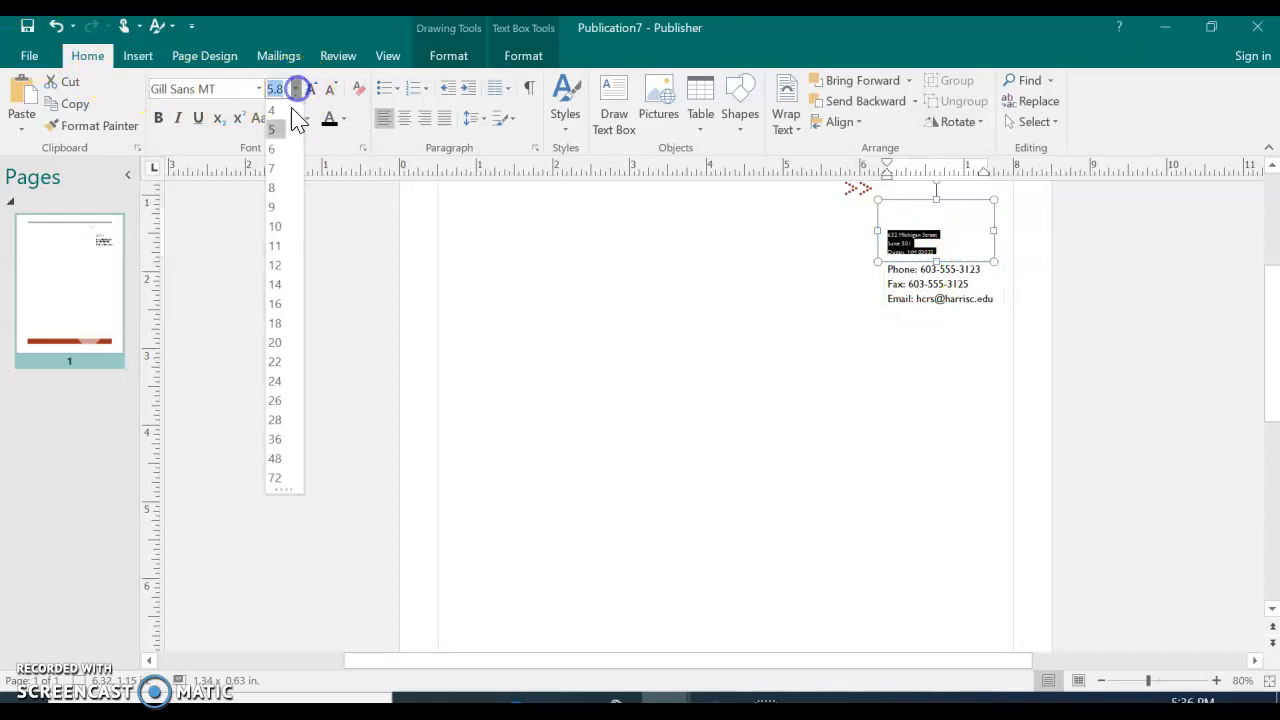
click(272, 231)
click(678, 340)
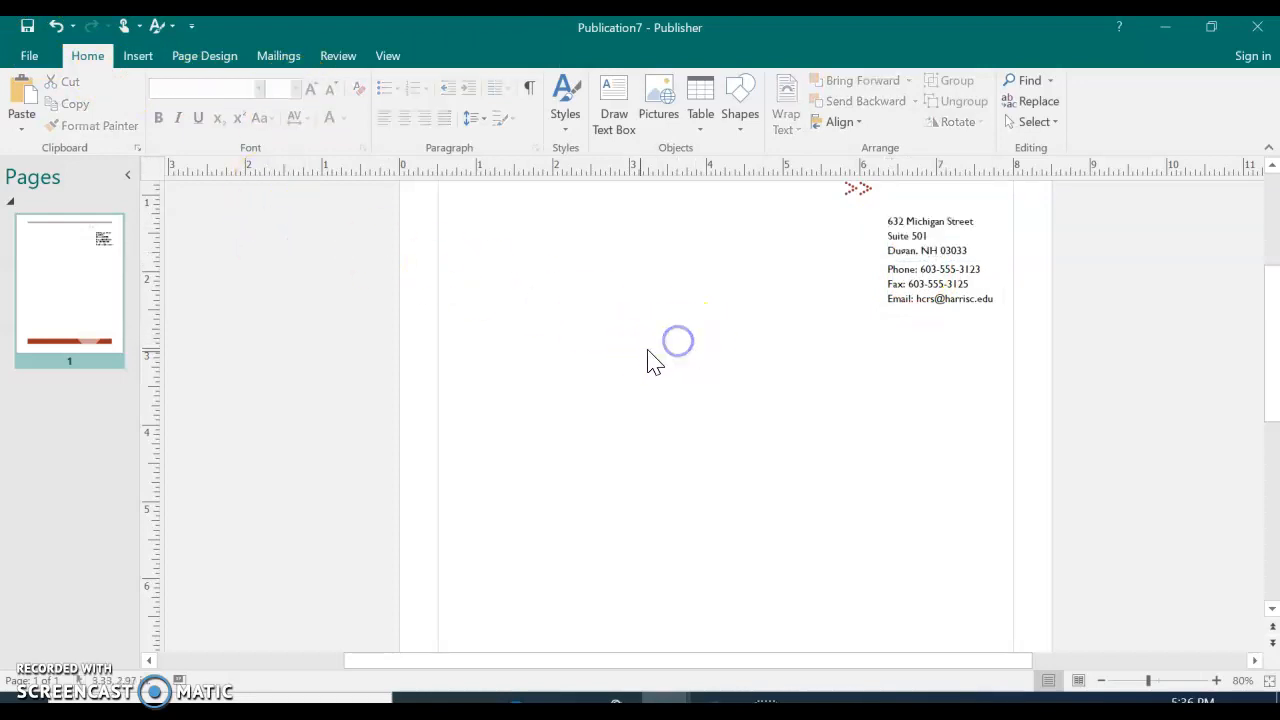
Move the address text box up slightly and extend its lower edge to a height of about 0.79 in
click(929, 268)
drag(916, 222, 919, 212)
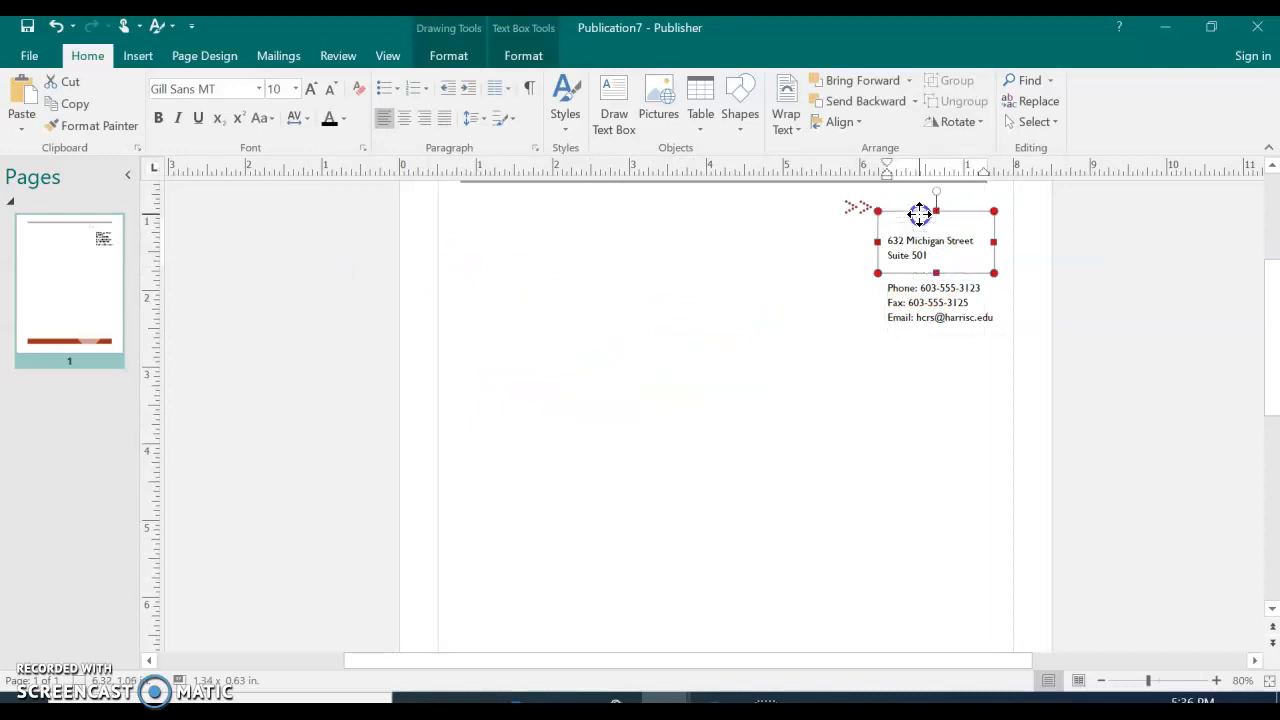
drag(934, 271, 934, 286)
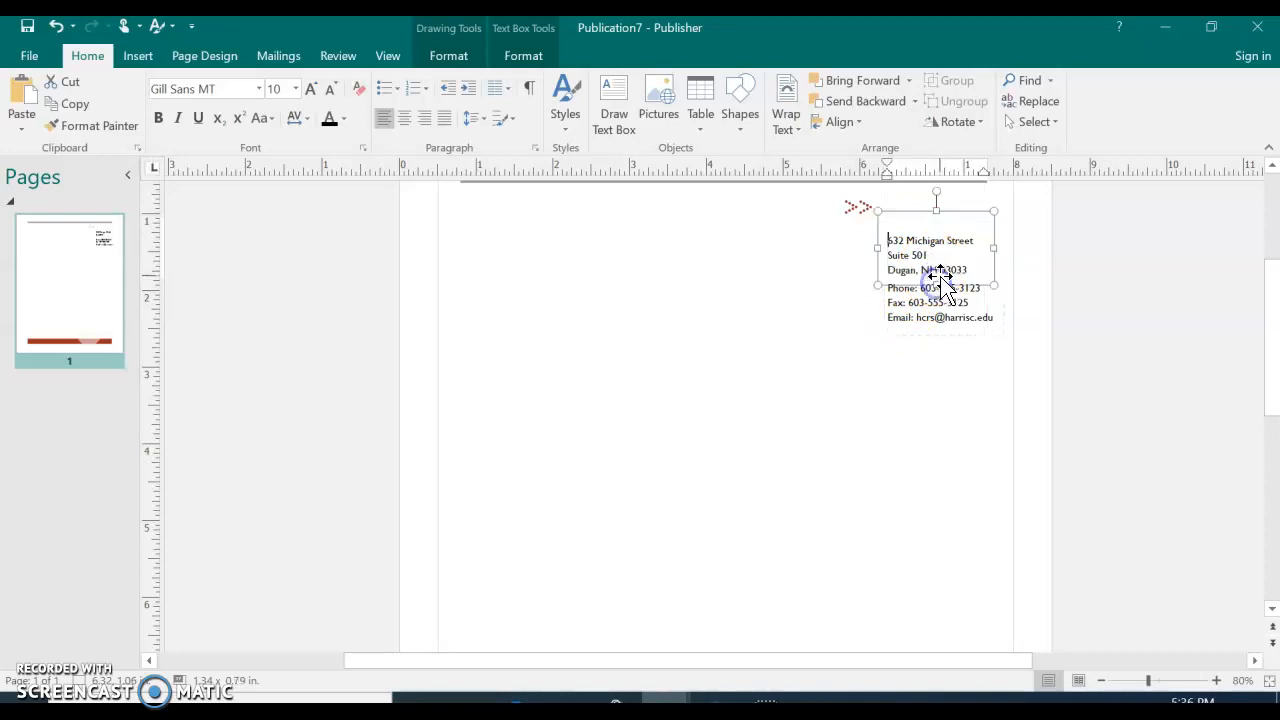
click(763, 298)
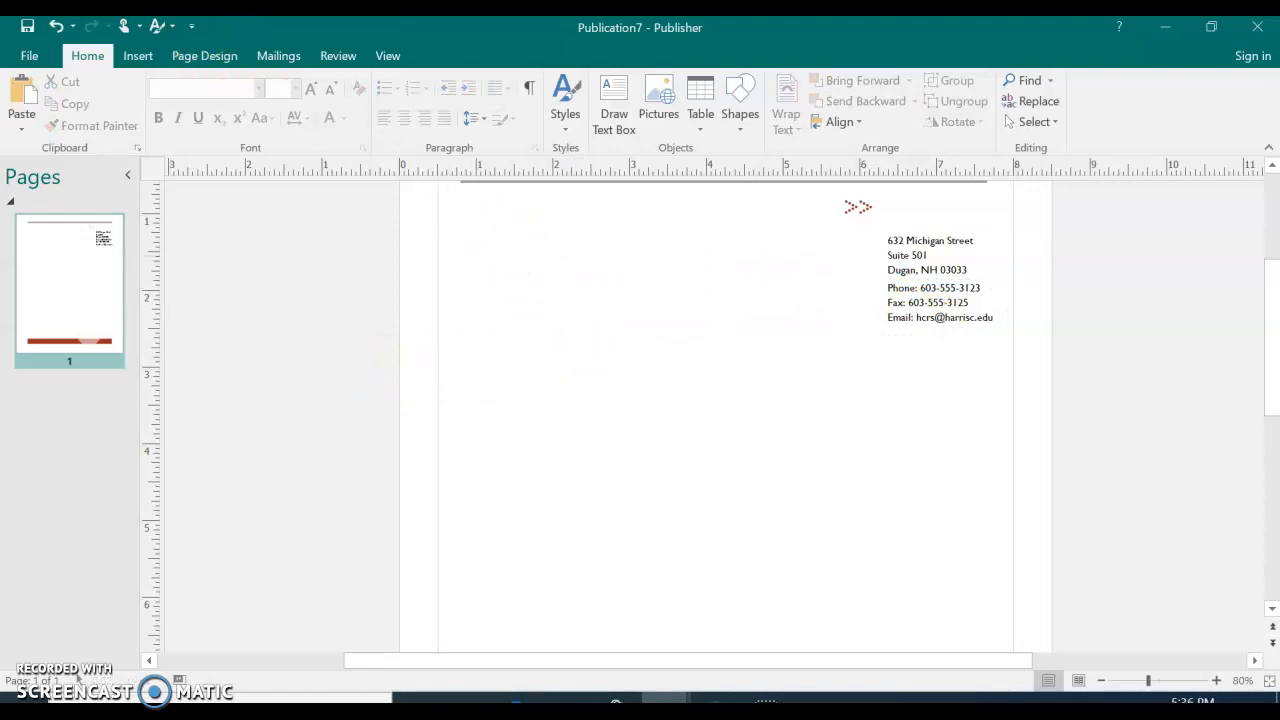
Insert the saved Harris College WordArt logo from the page parts onto the letterhead
click(130, 56)
click(360, 120)
click(404, 218)
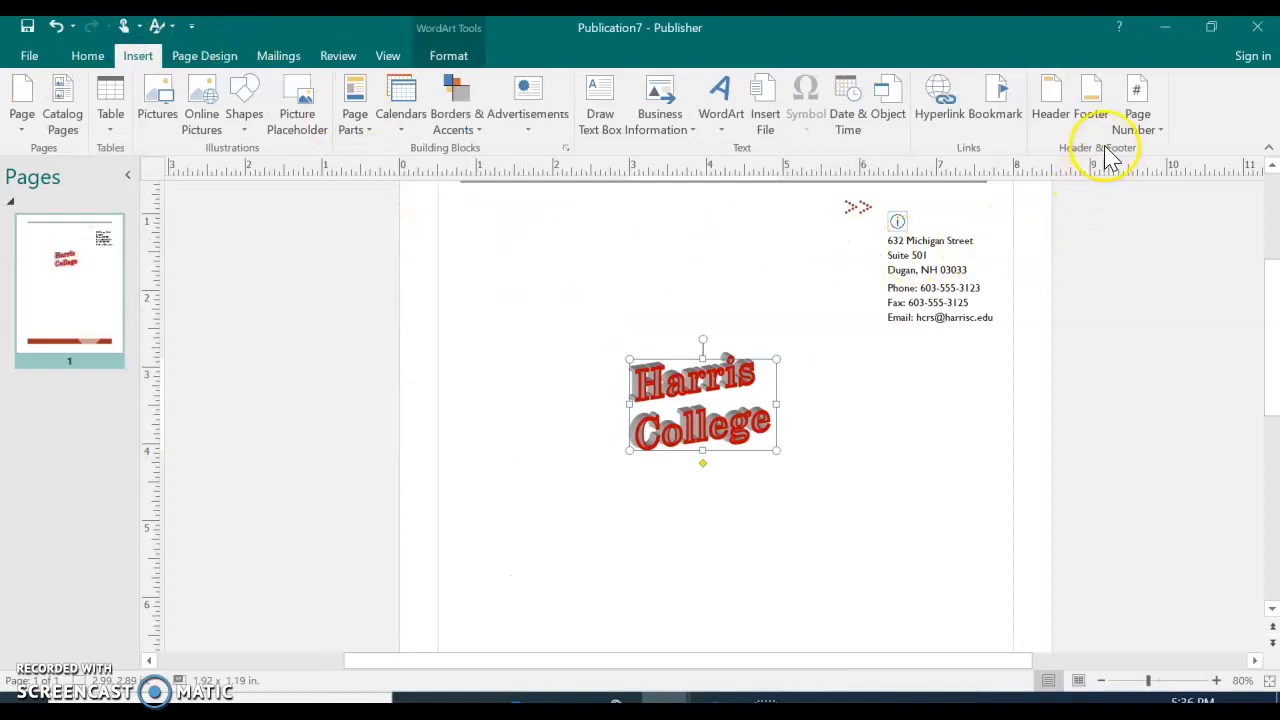
Set the Harris College WordArt to 1.5" high and 2.25" wide
click(450, 52)
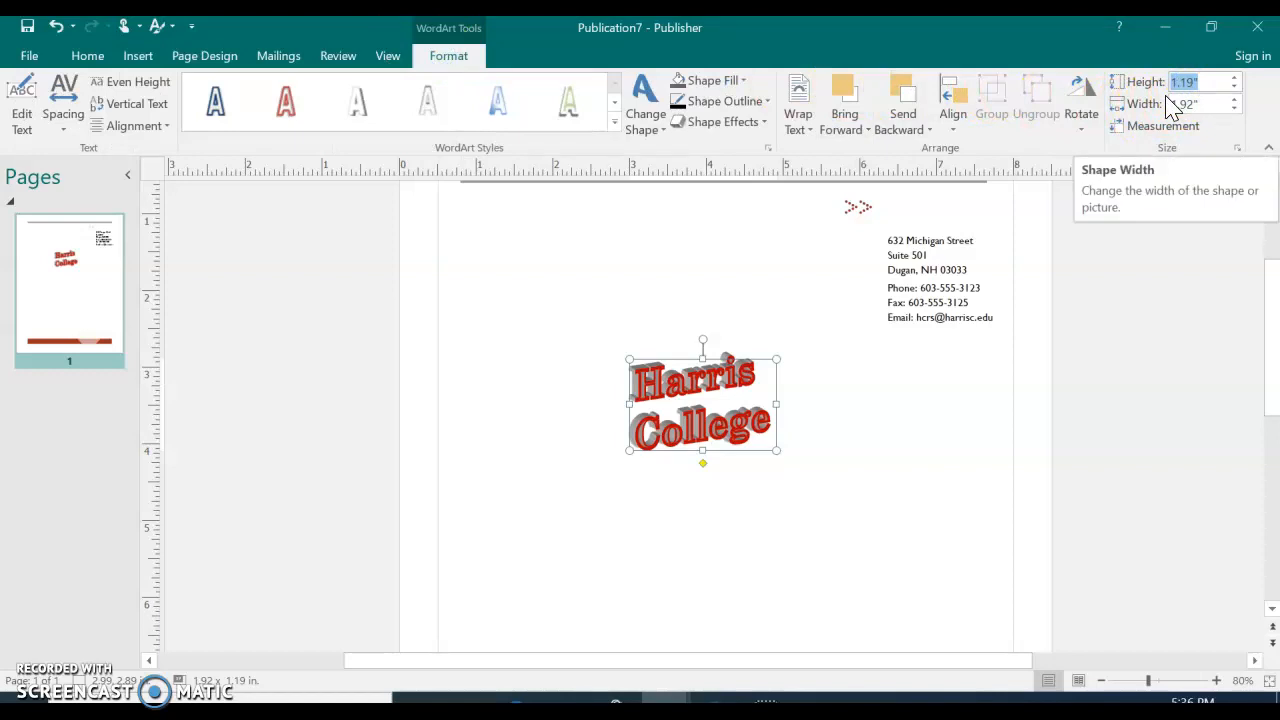
text(1.5)
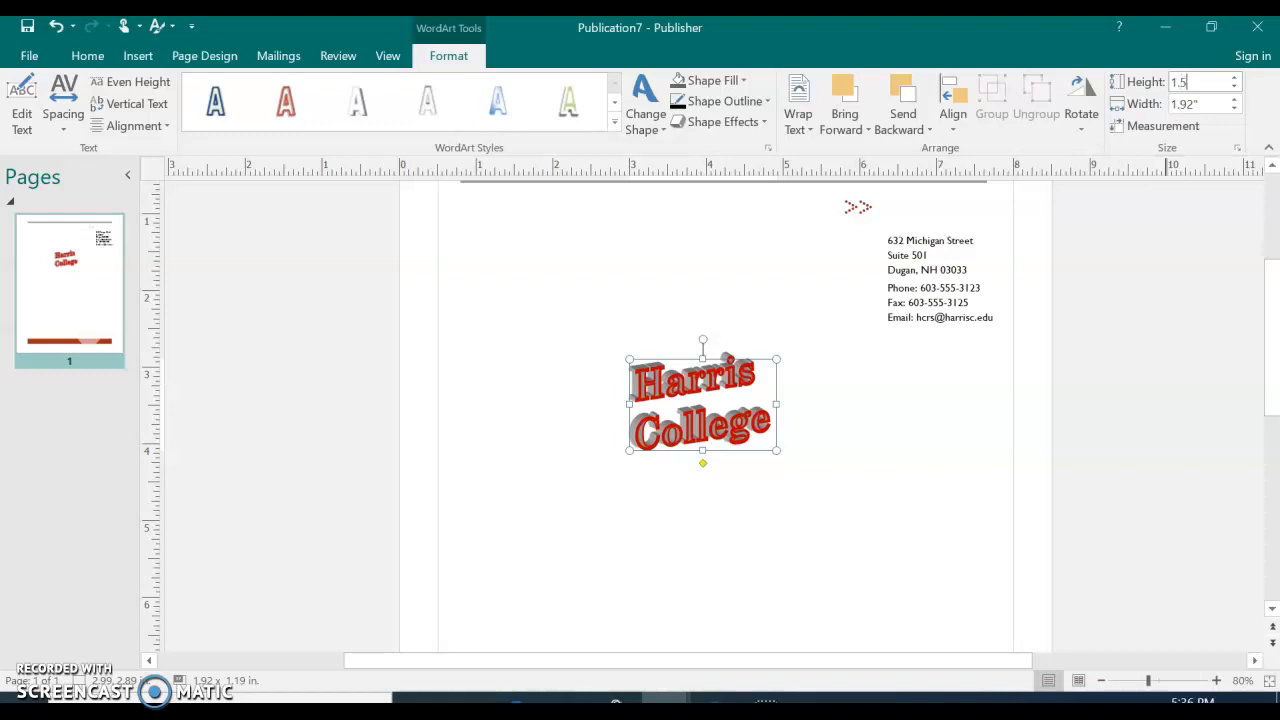
key(Return)
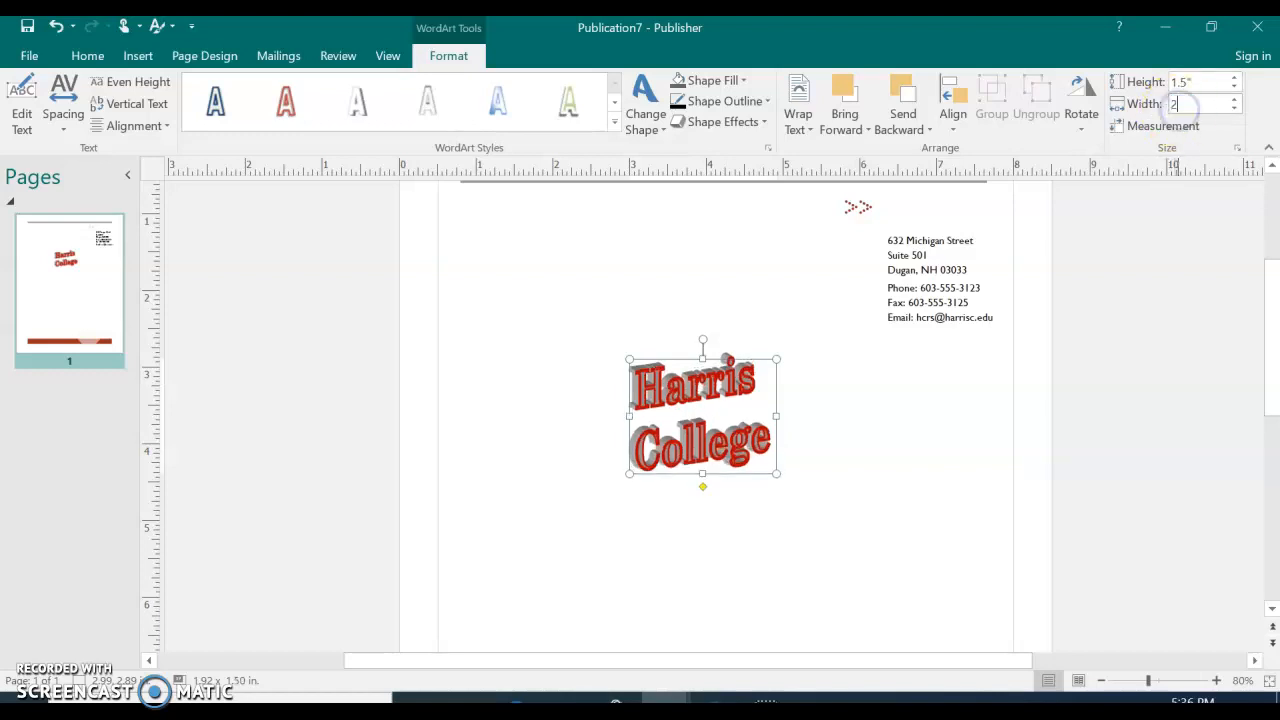
key(Return)
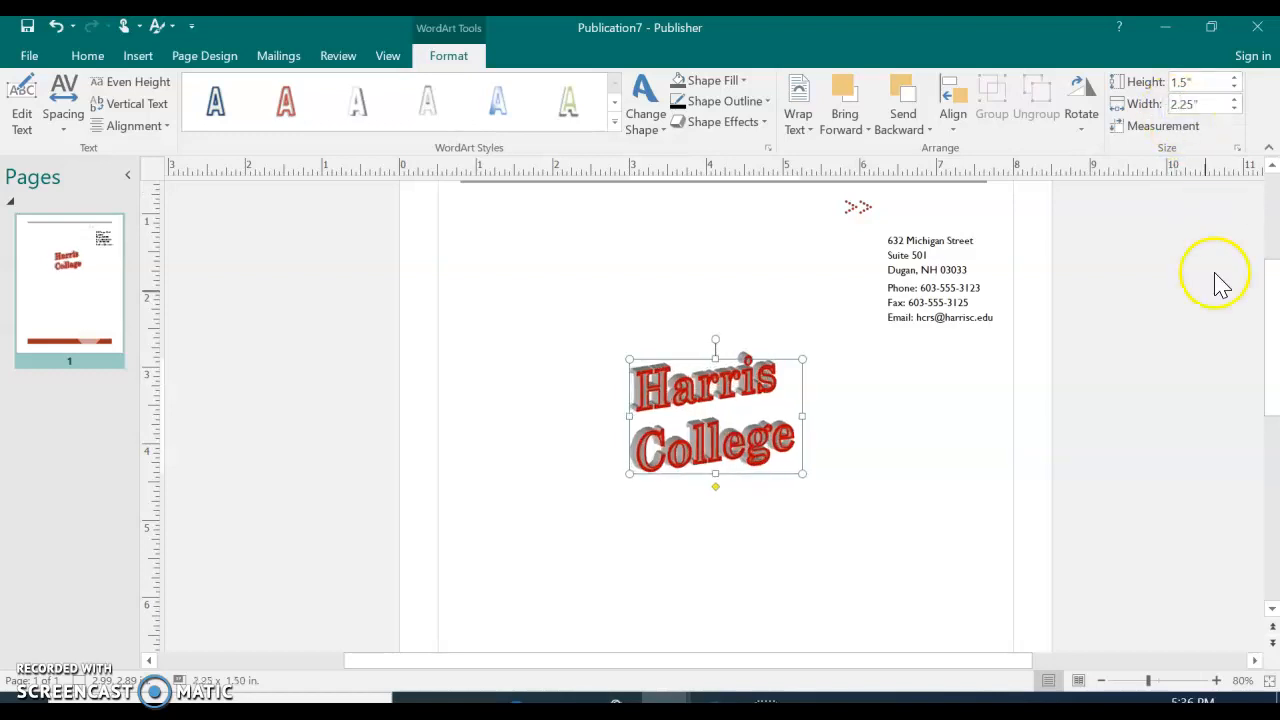
Move the Harris College WordArt to the page's upper-left corner, directly below the grey bar
scroll(706, 309, up, 1)
scroll(703, 403, up, 1)
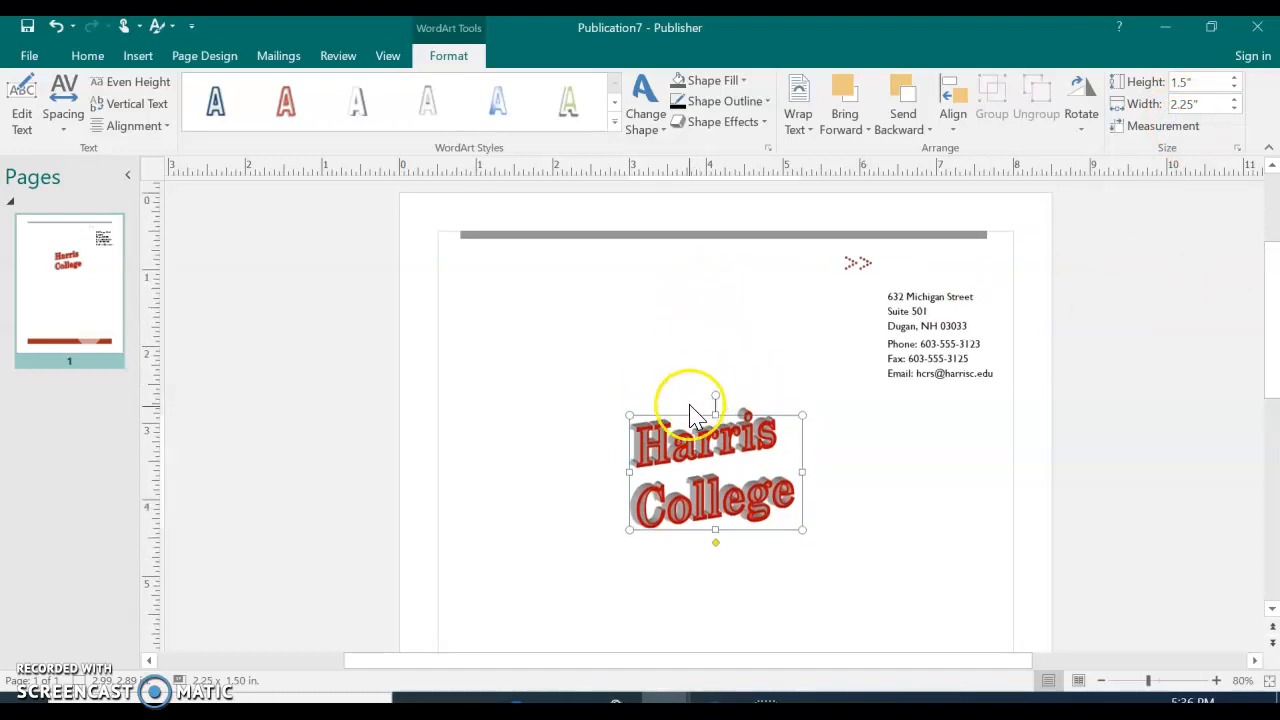
click(682, 431)
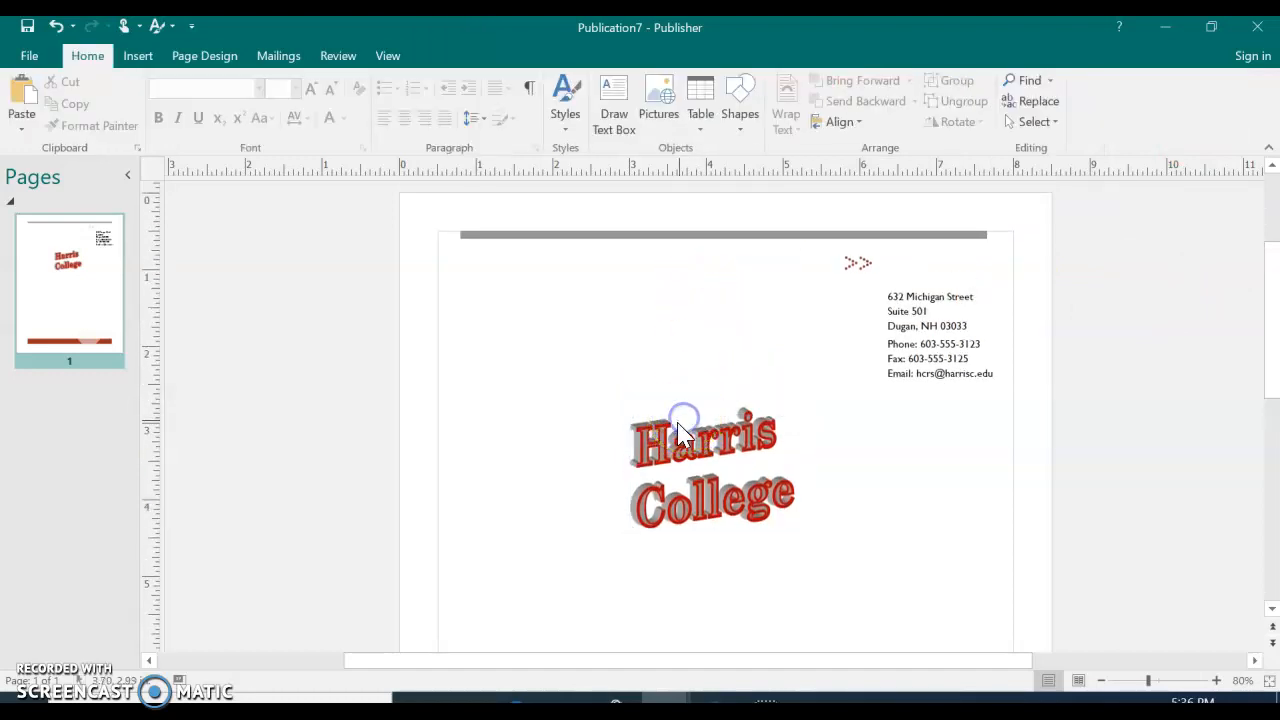
click(645, 428)
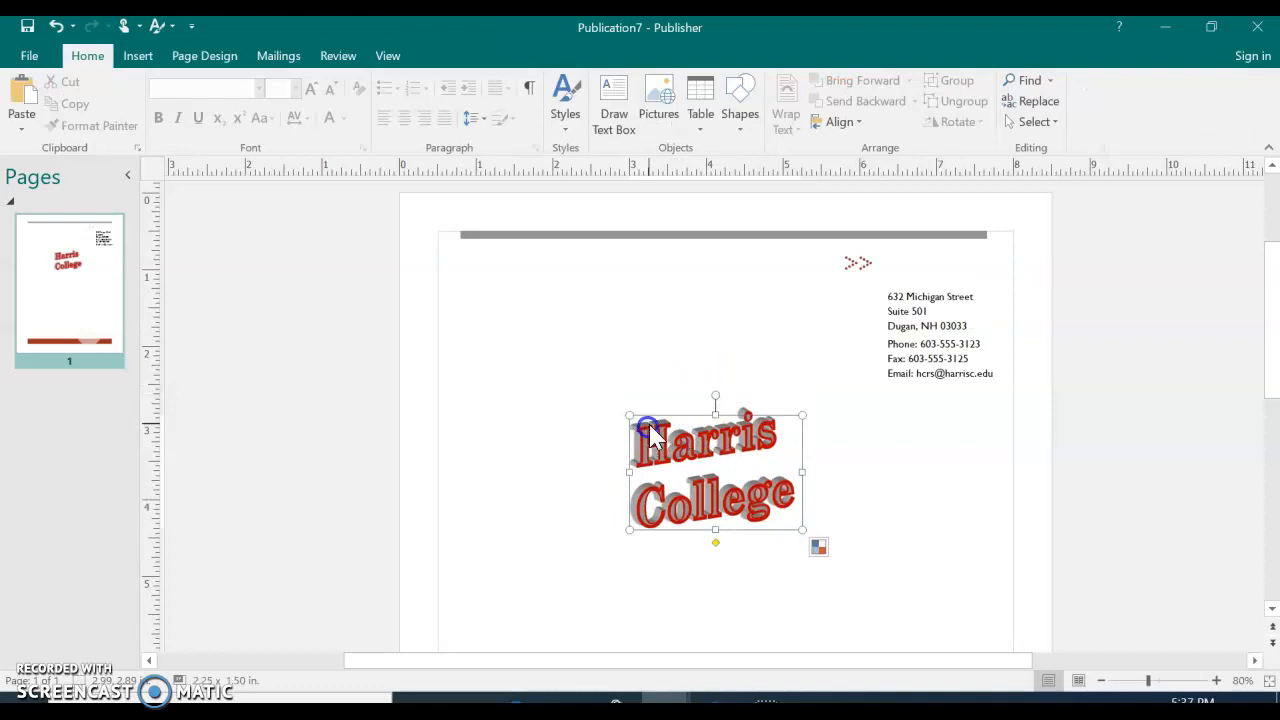
drag(649, 415, 481, 250)
click(838, 472)
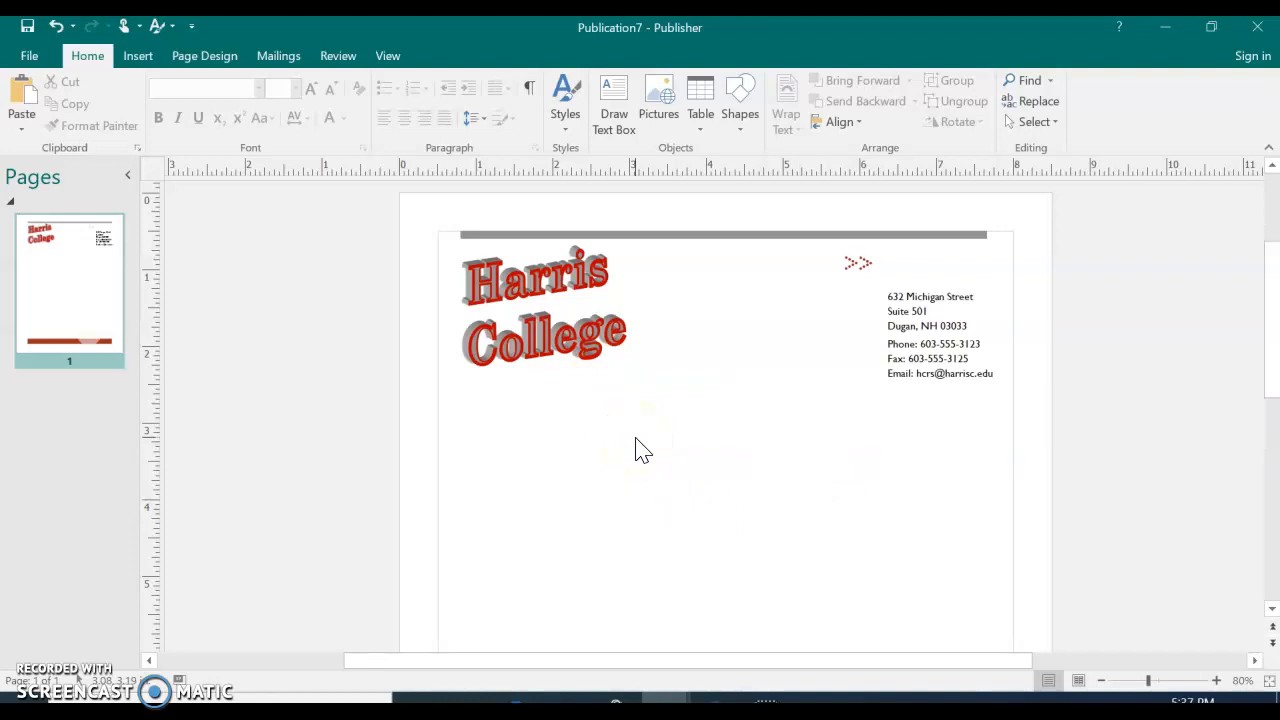
Draw a text box about 6.64 x 3.87 in. for the letter body below the logo and contact details
click(607, 99)
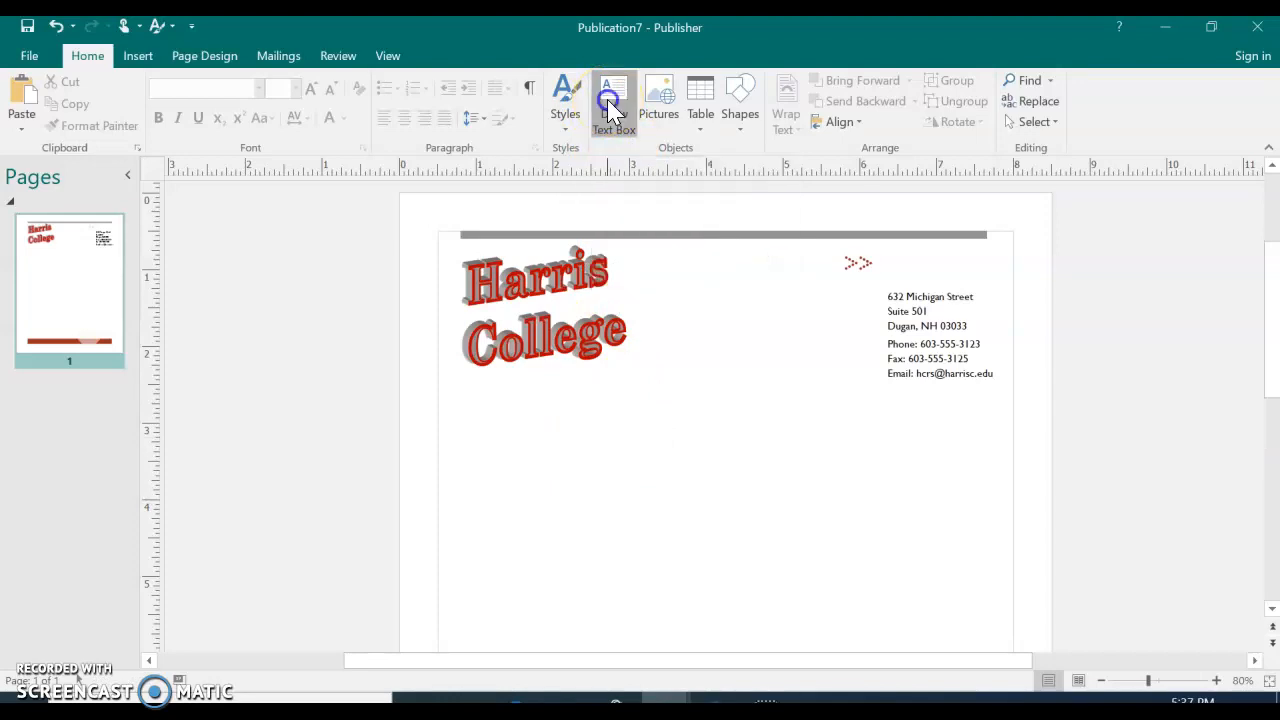
scroll(473, 411, down, 1)
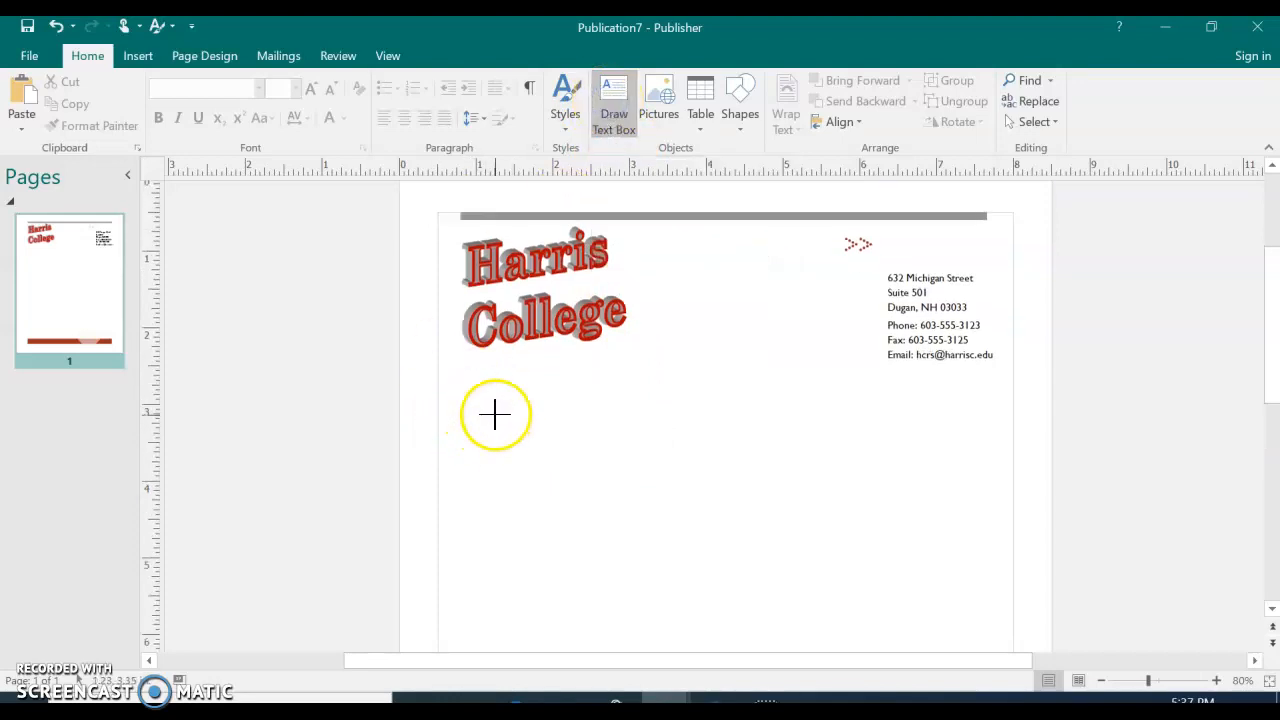
drag(470, 384, 980, 453)
scroll(1044, 522, up, 4)
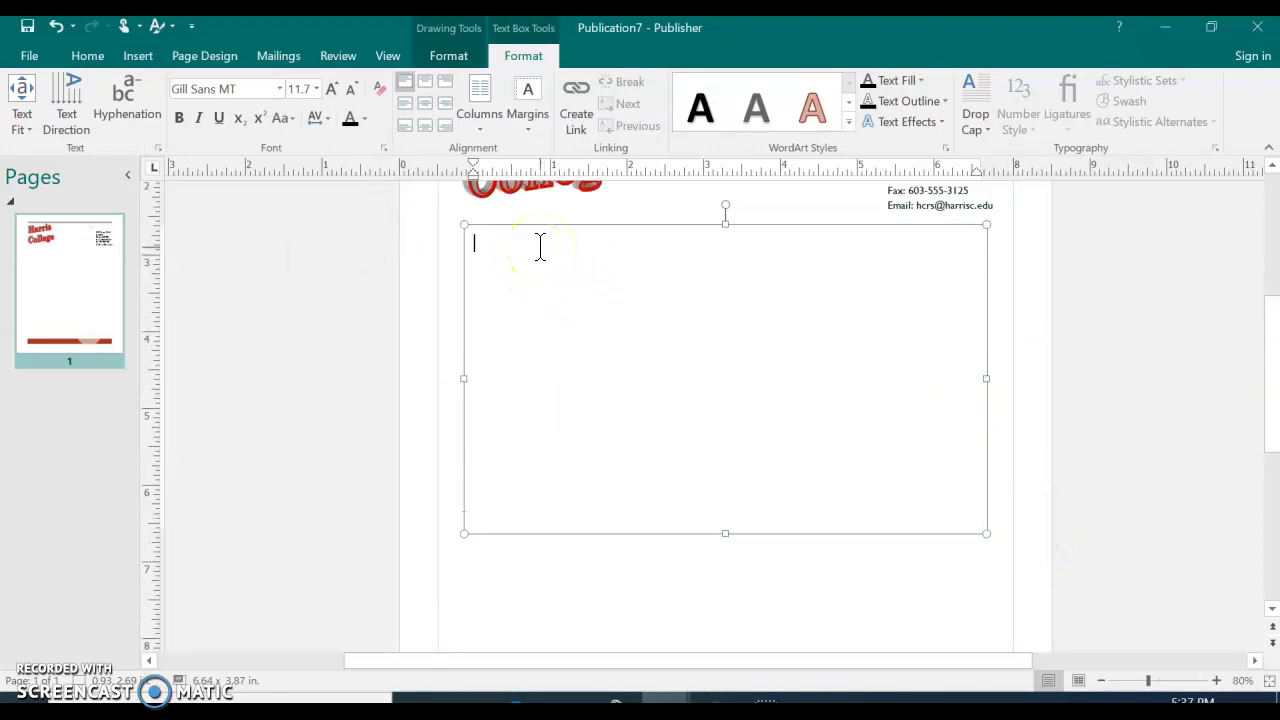
Switch to the Word document Letter Text Paragraphs and copy its entire text
click(133, 54)
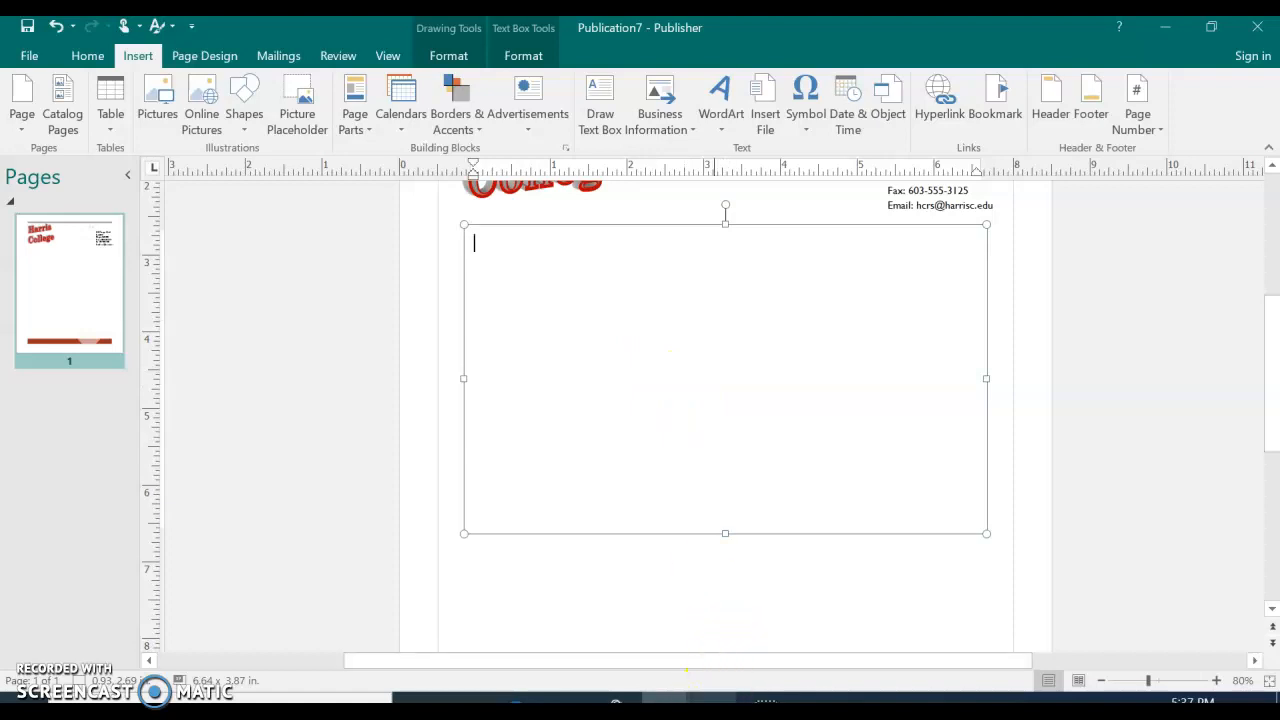
mouse_move(720, 700)
click(790, 655)
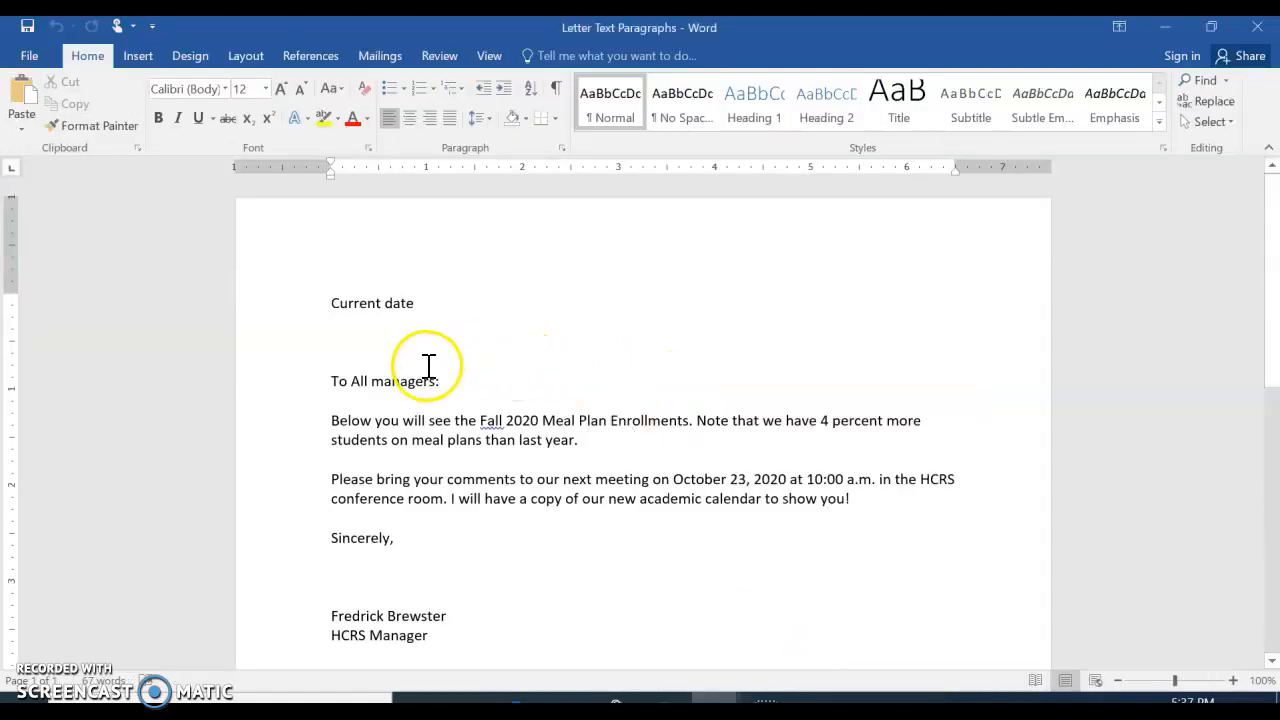
key(ctrl+a)
key(ctrl+c)
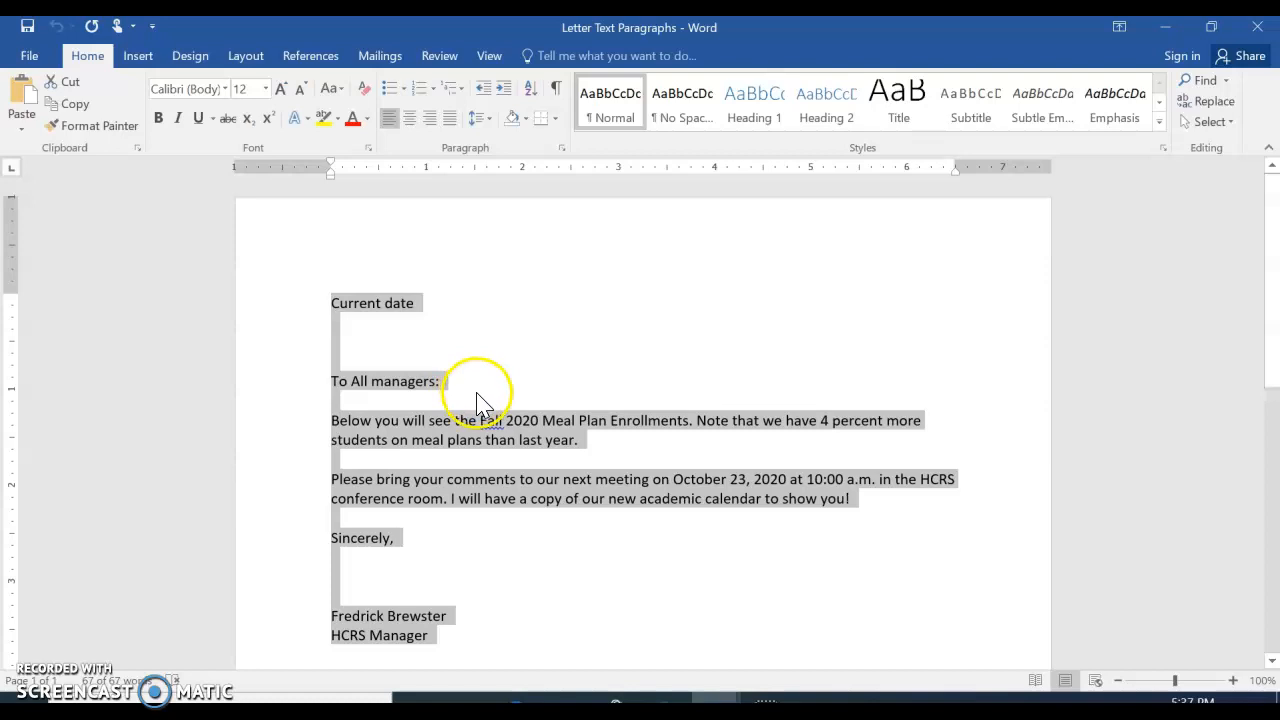
Return to Publication7 in Publisher and paste the copied letter text into the empty text box
click(663, 700)
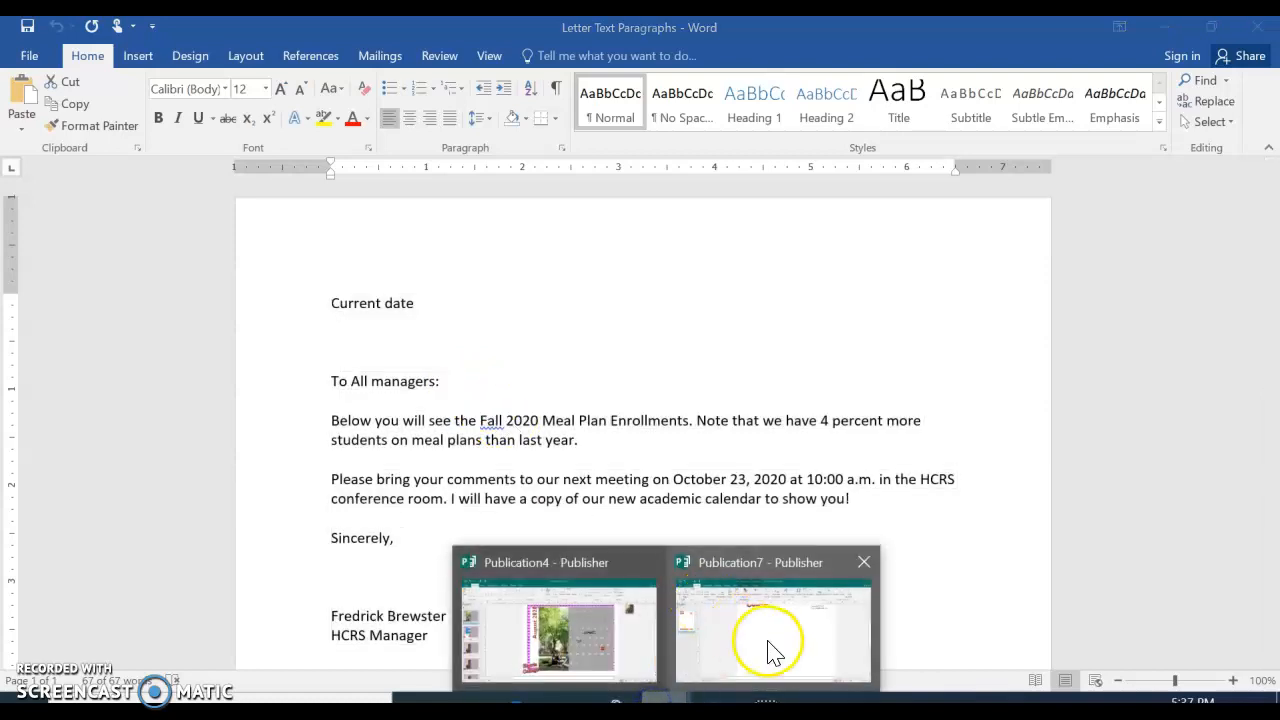
click(770, 650)
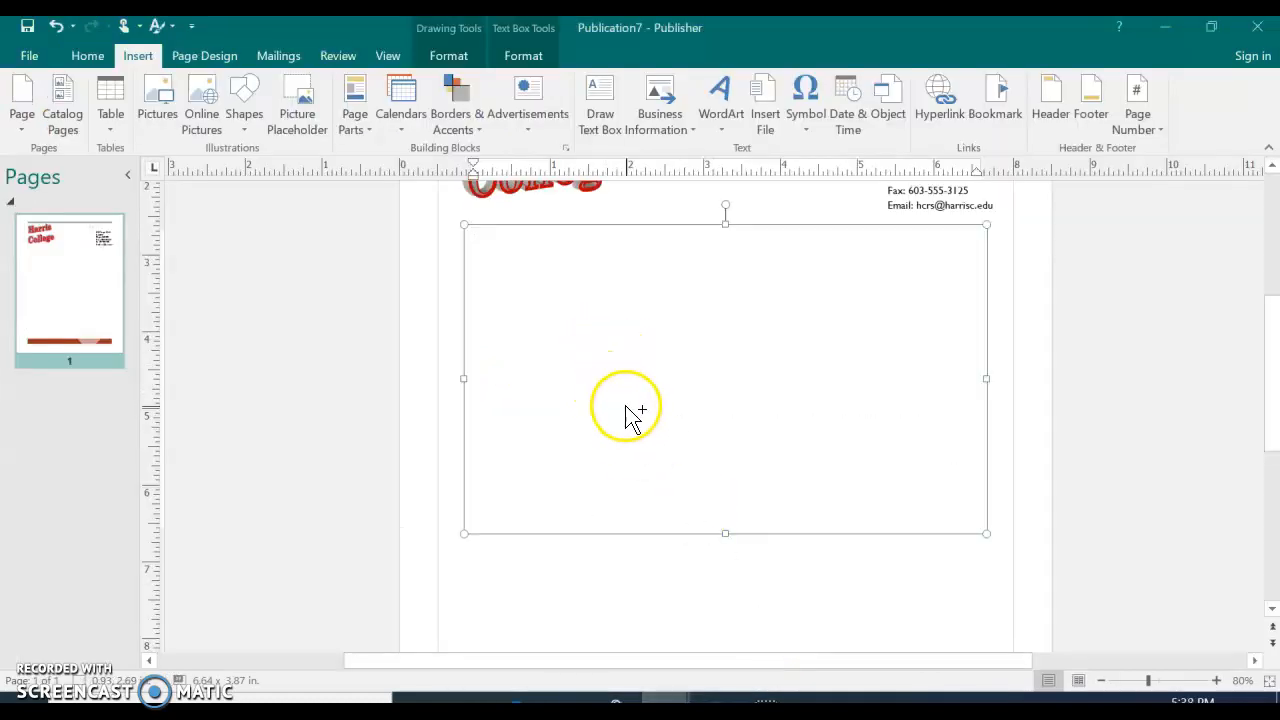
key(ctrl+v)
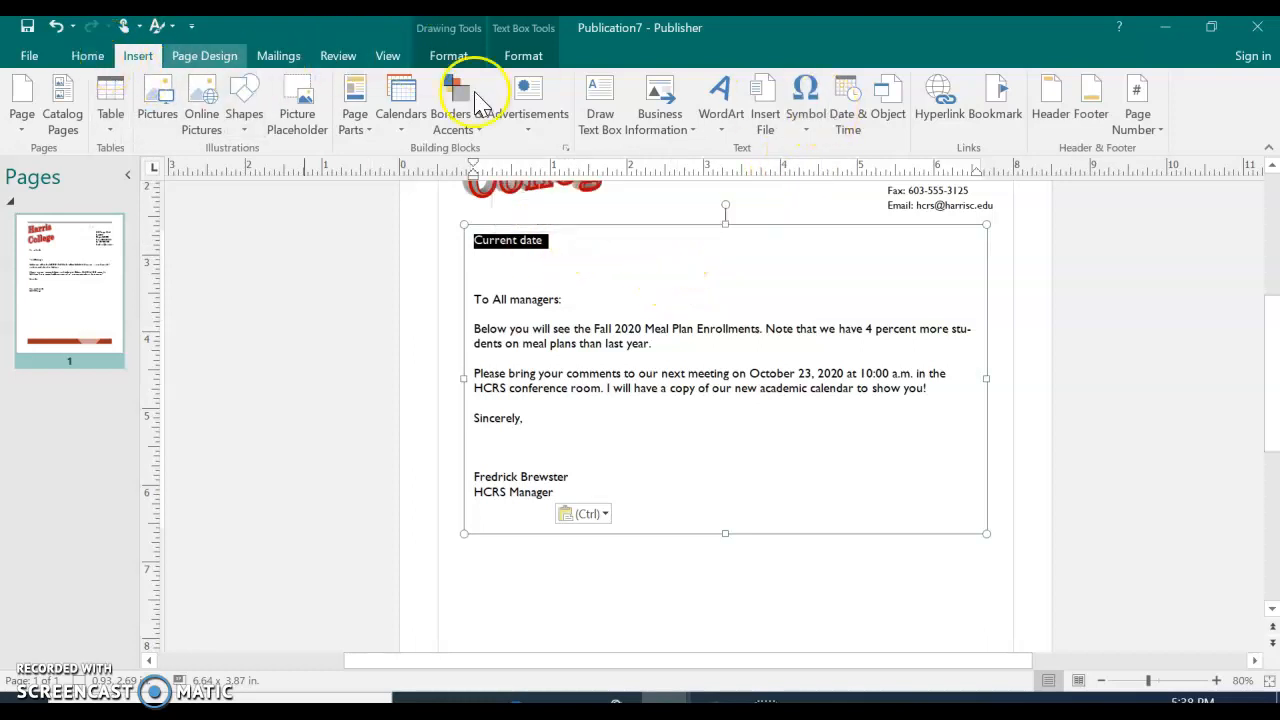
Replace the Current date placeholder with the date March 31, 2020 and shorten the letter text box to 3.77 in. high
click(843, 108)
click(542, 281)
click(781, 482)
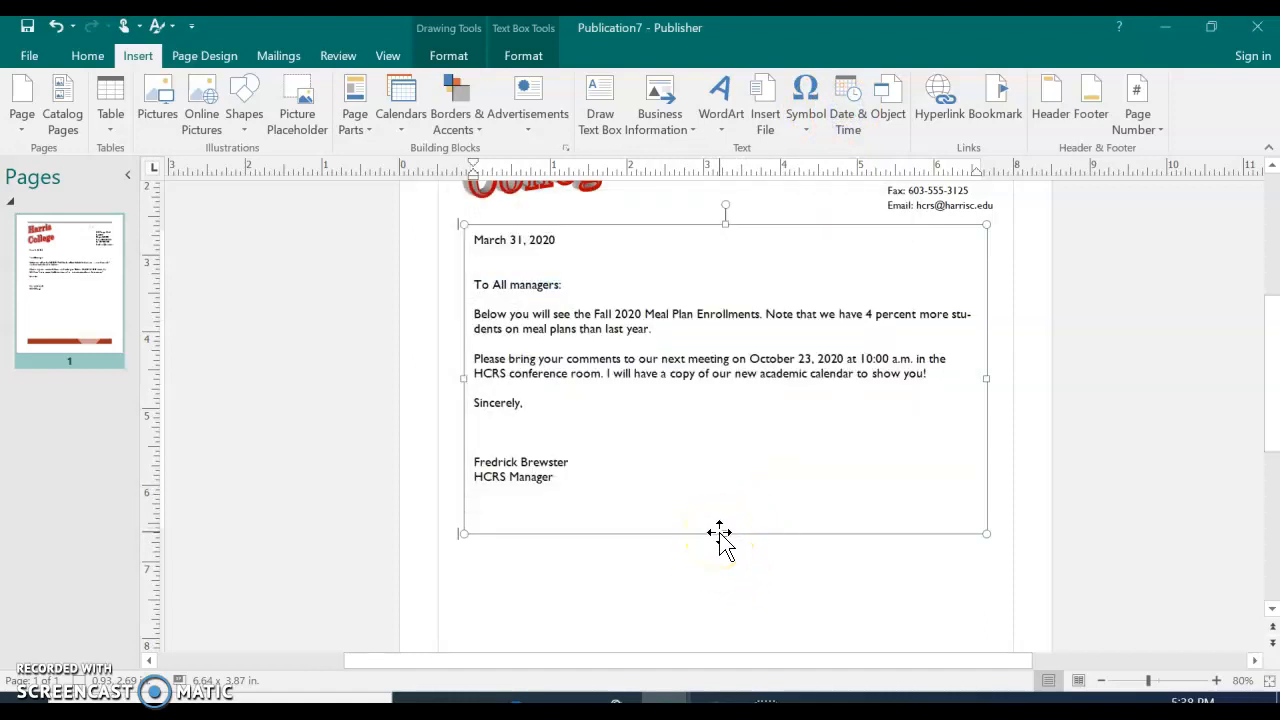
drag(722, 533, 723, 526)
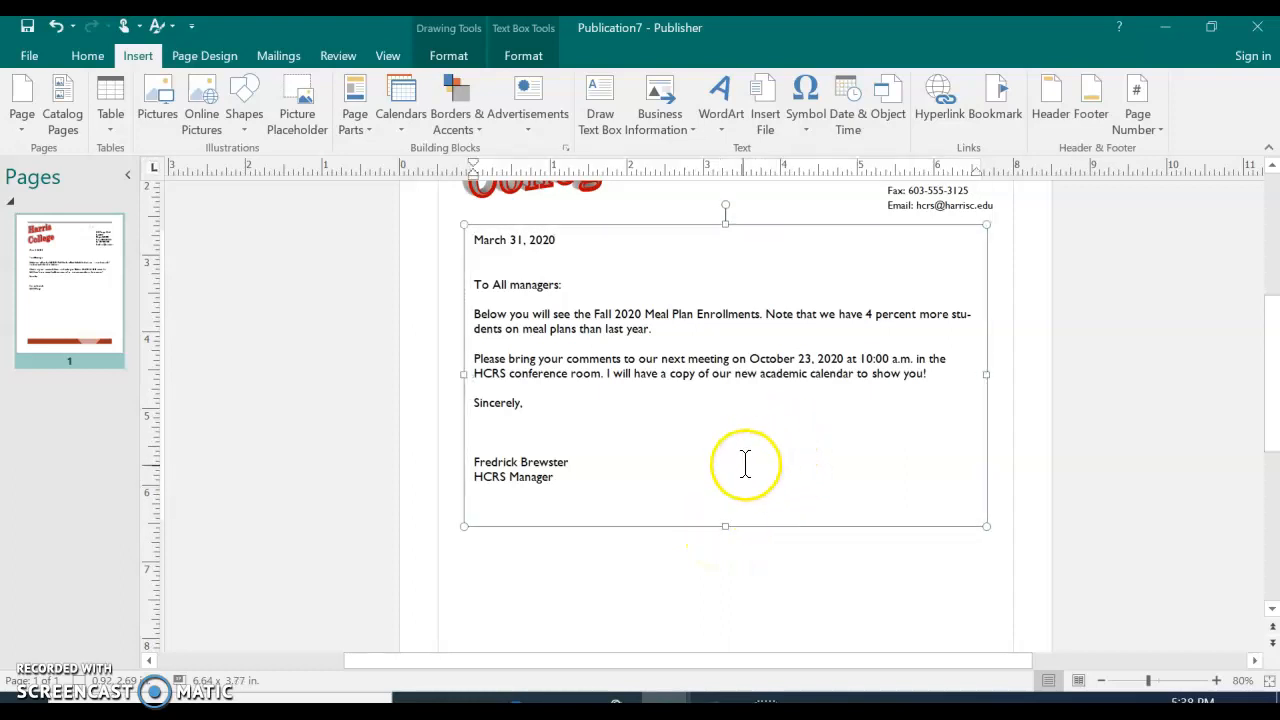
Review the letterhead from the contact details and logo through the letter text down to the red footer bar
scroll(757, 591, up, 3)
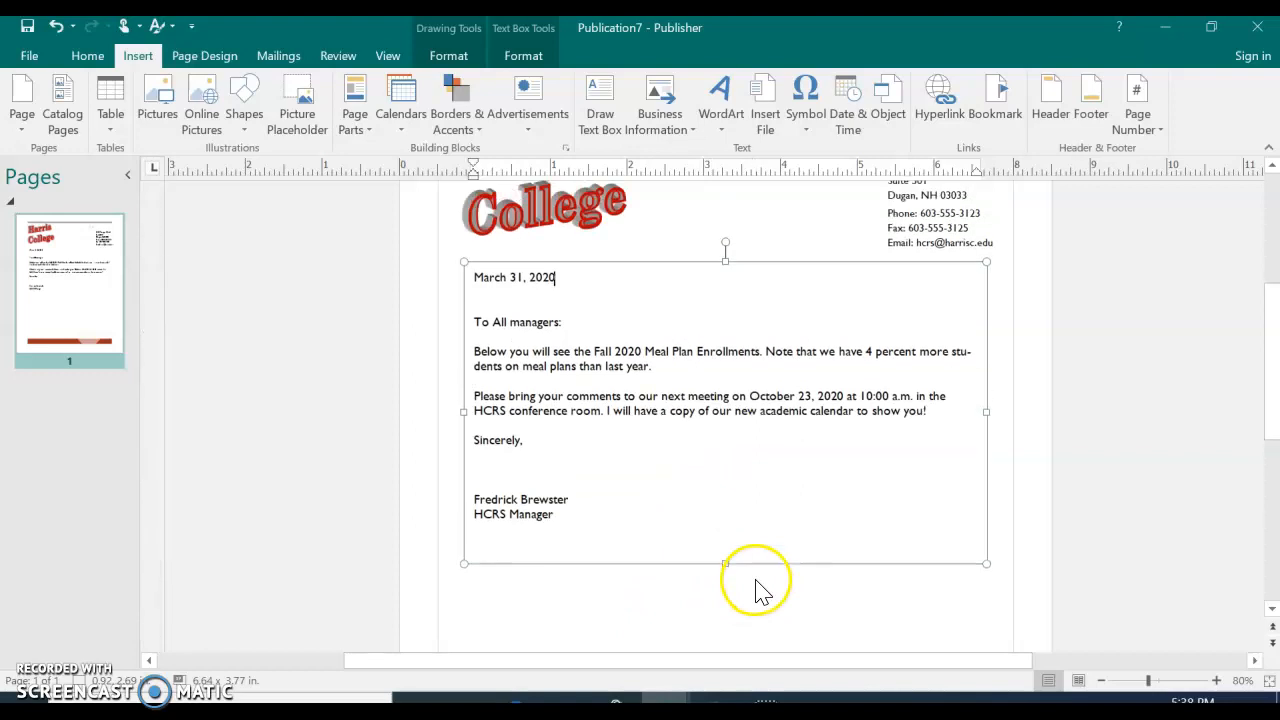
scroll(757, 566, up, 1)
scroll(723, 443, up, 1)
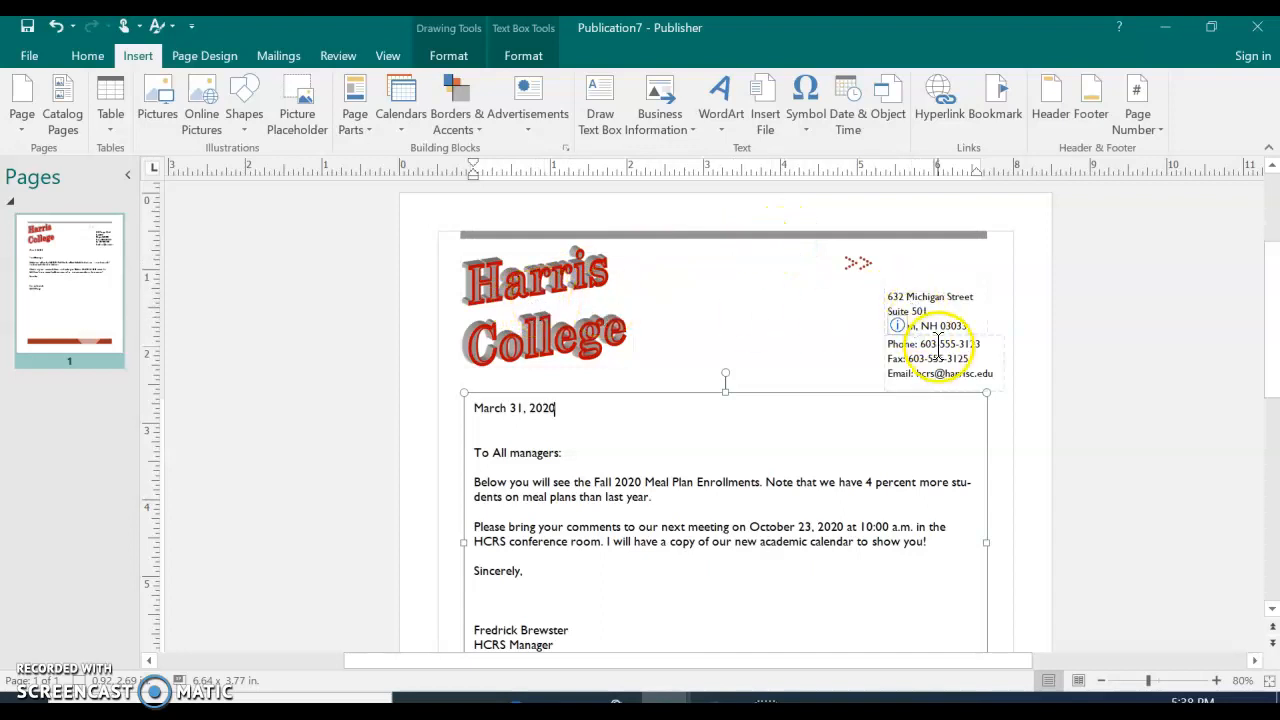
scroll(777, 409, down, 1)
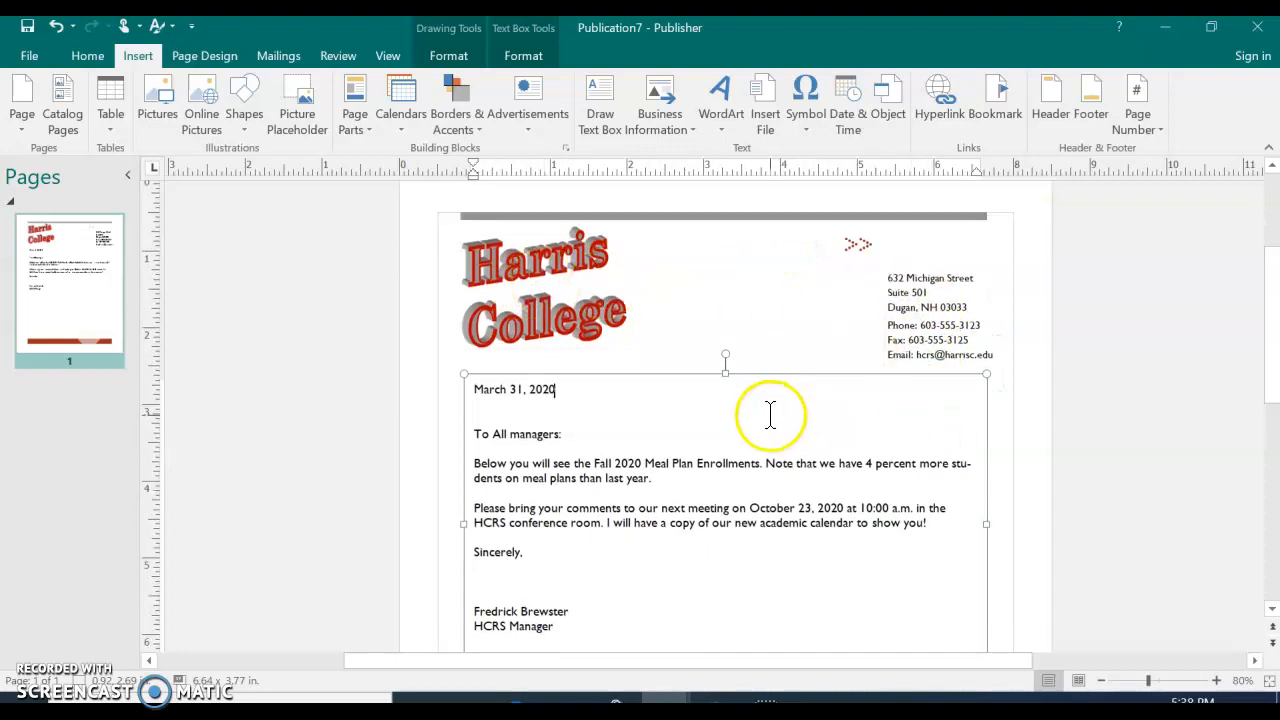
scroll(757, 409, down, 2)
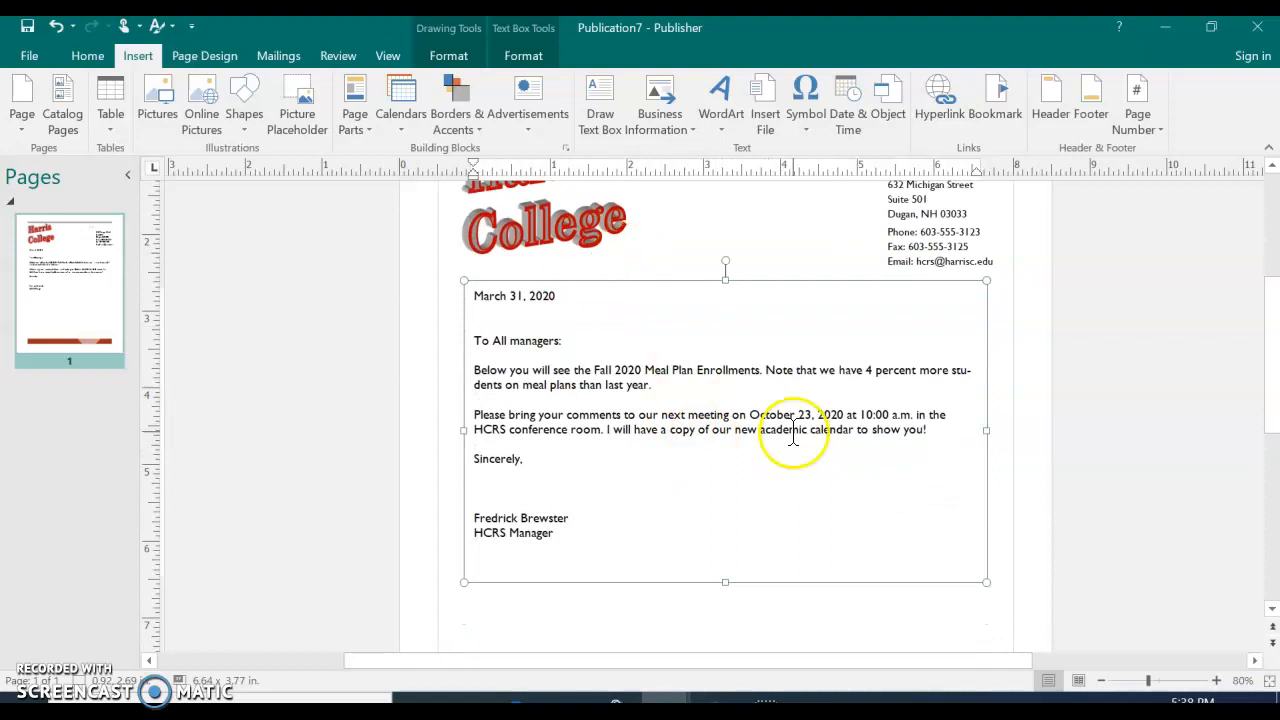
scroll(708, 370, down, 4)
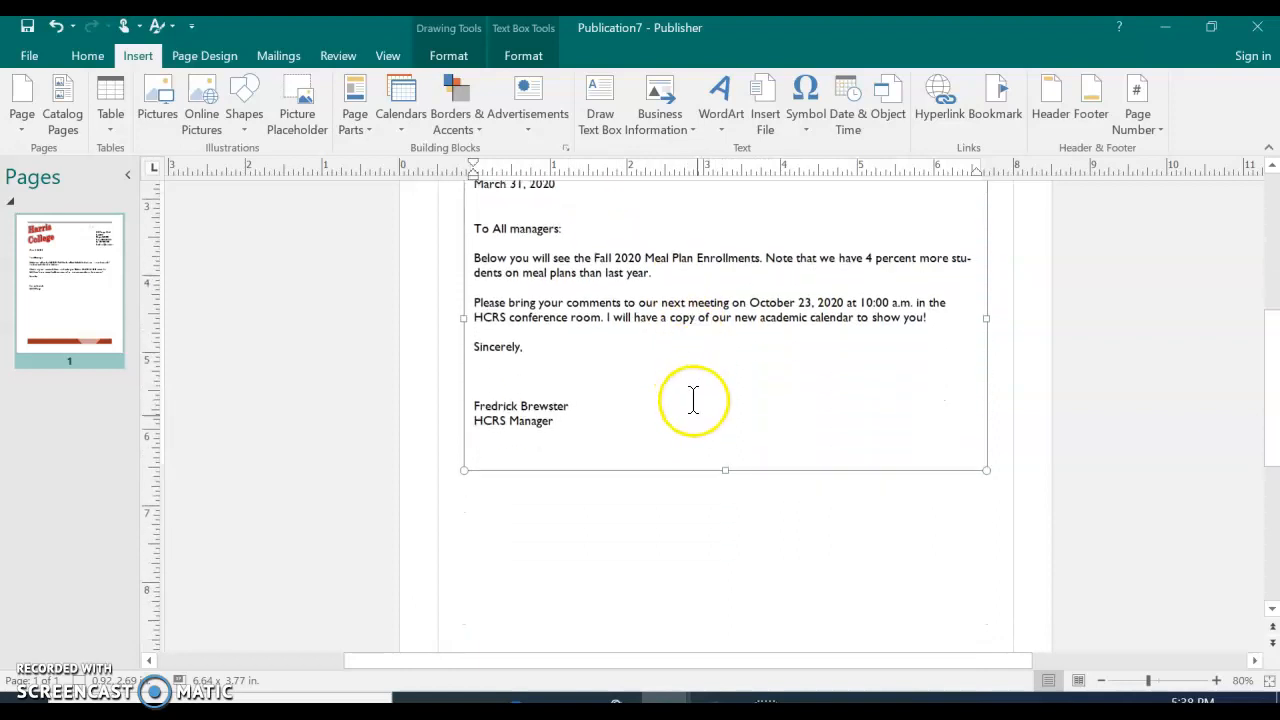
scroll(715, 505, down, 1)
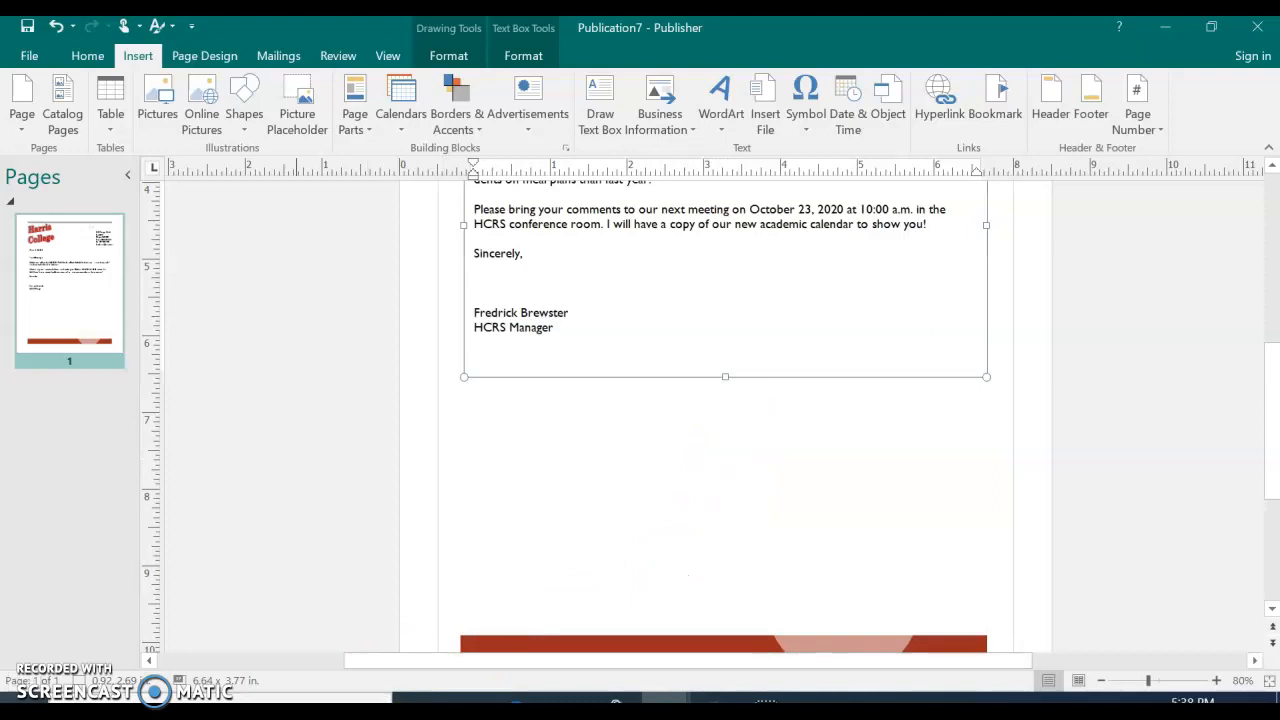
click(766, 701)
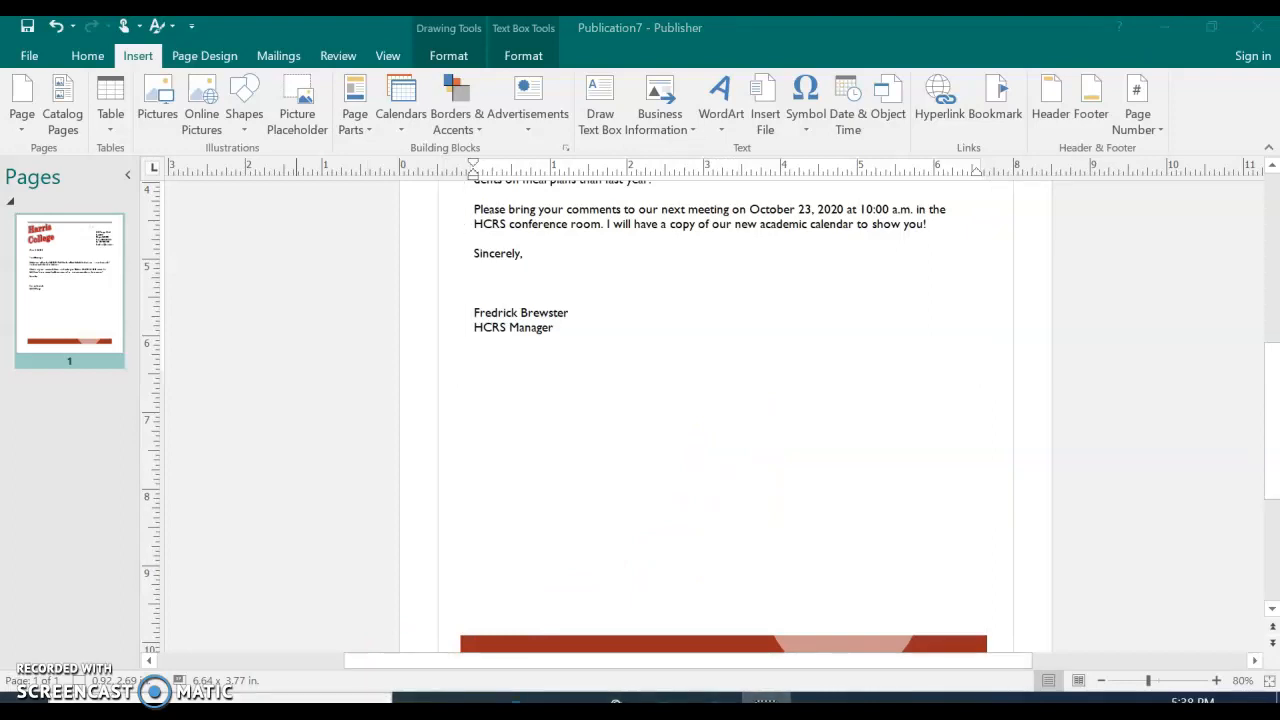
Start inserting an object created from an existing file and browse for that file
drag(872, 661, 978, 661)
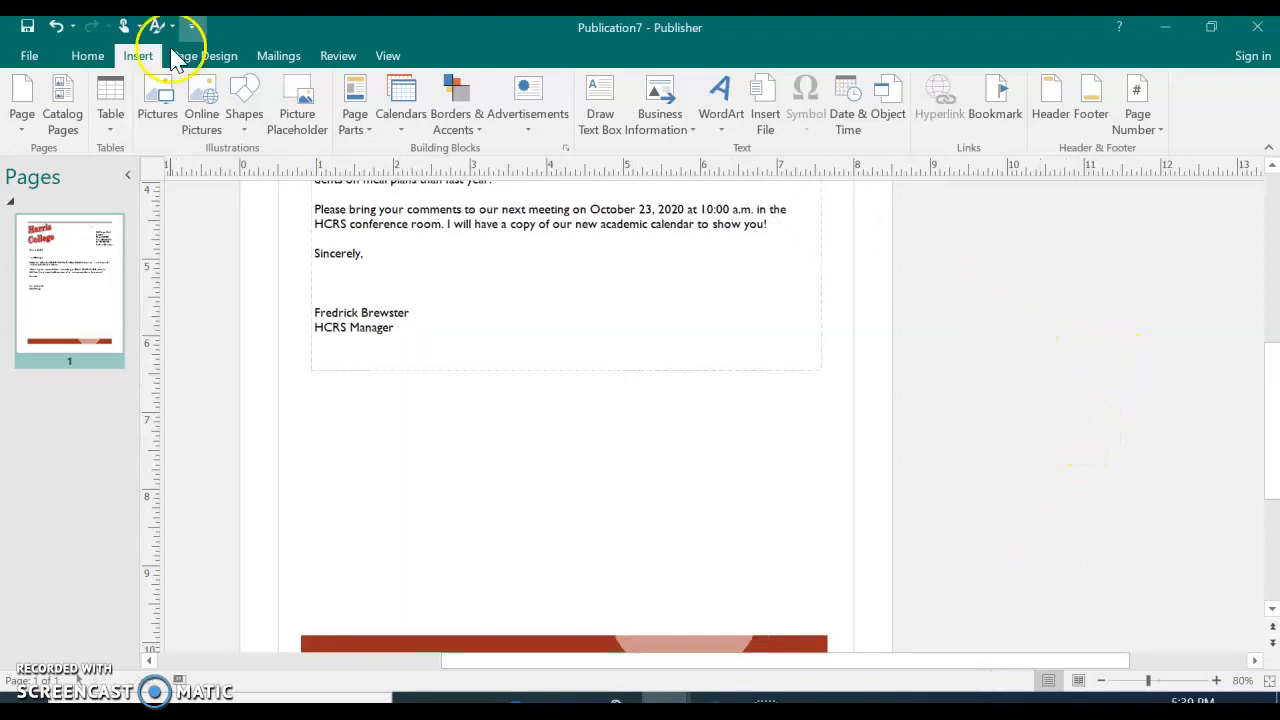
click(888, 103)
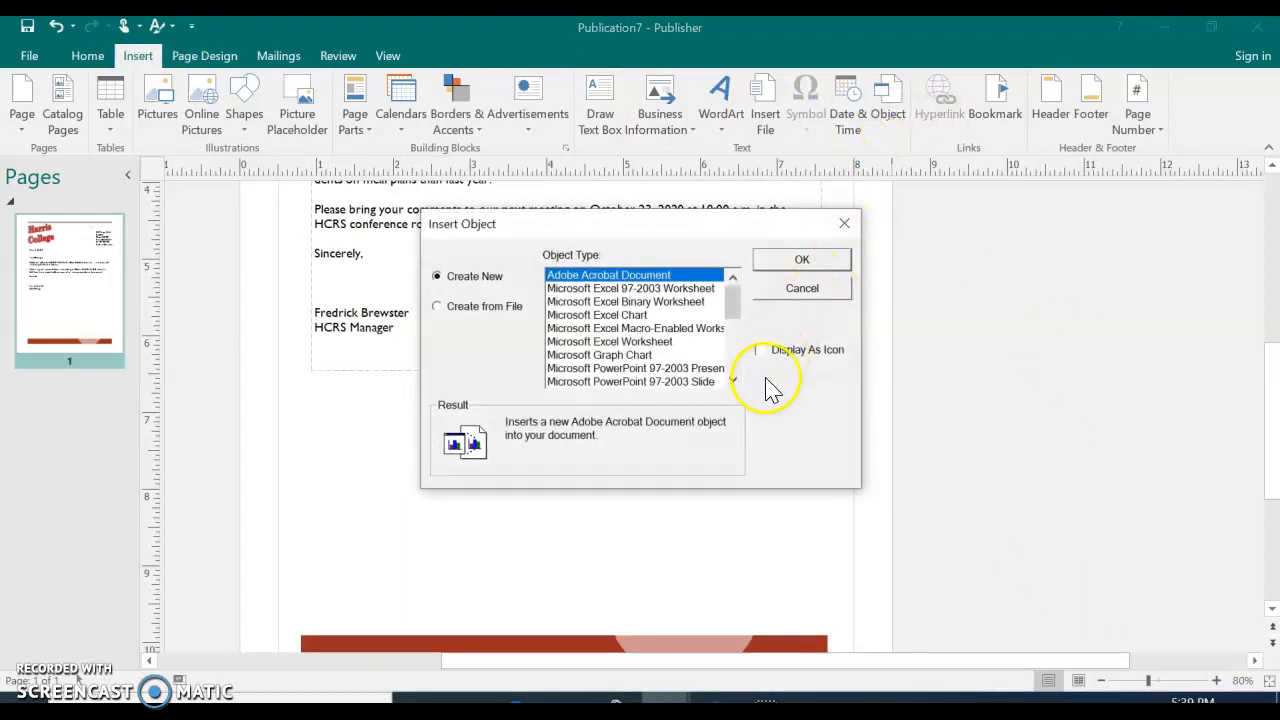
click(440, 307)
click(585, 338)
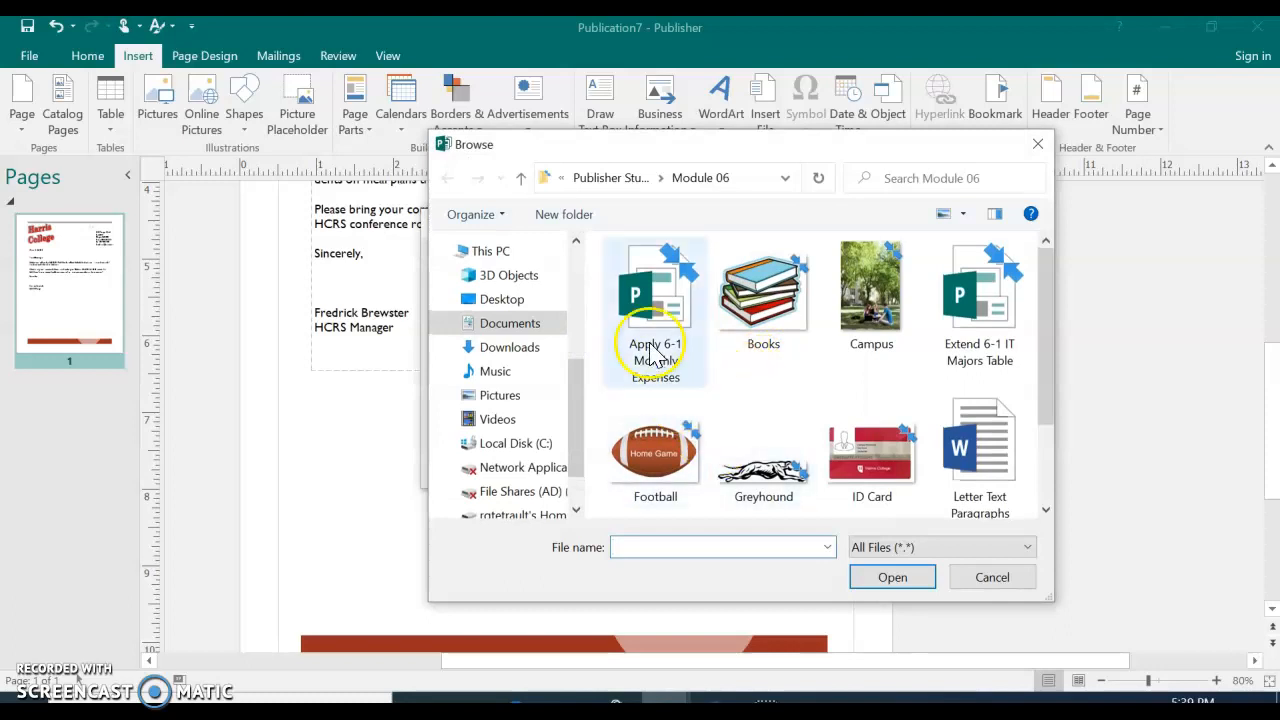
Browse from Documents through Desktop Publishing and Publisher Student Data Files to the Module 06 folder
click(522, 324)
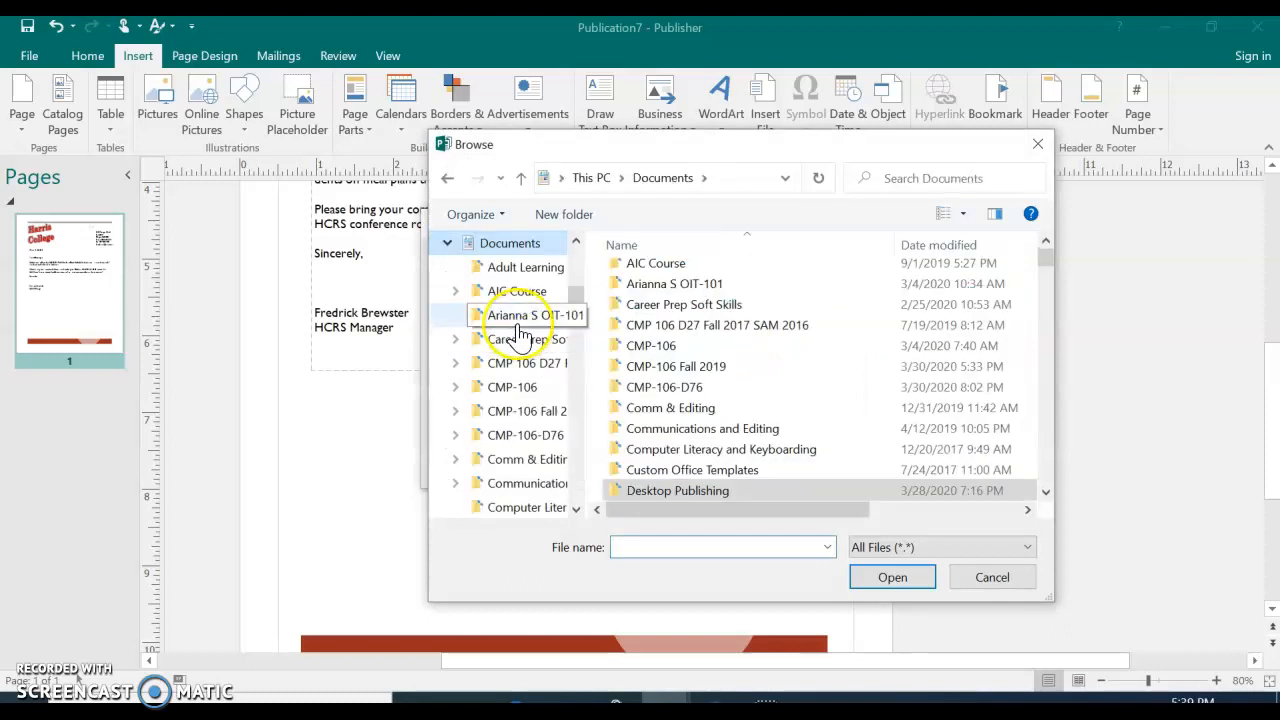
click(672, 488)
click(684, 492)
double_click(788, 496)
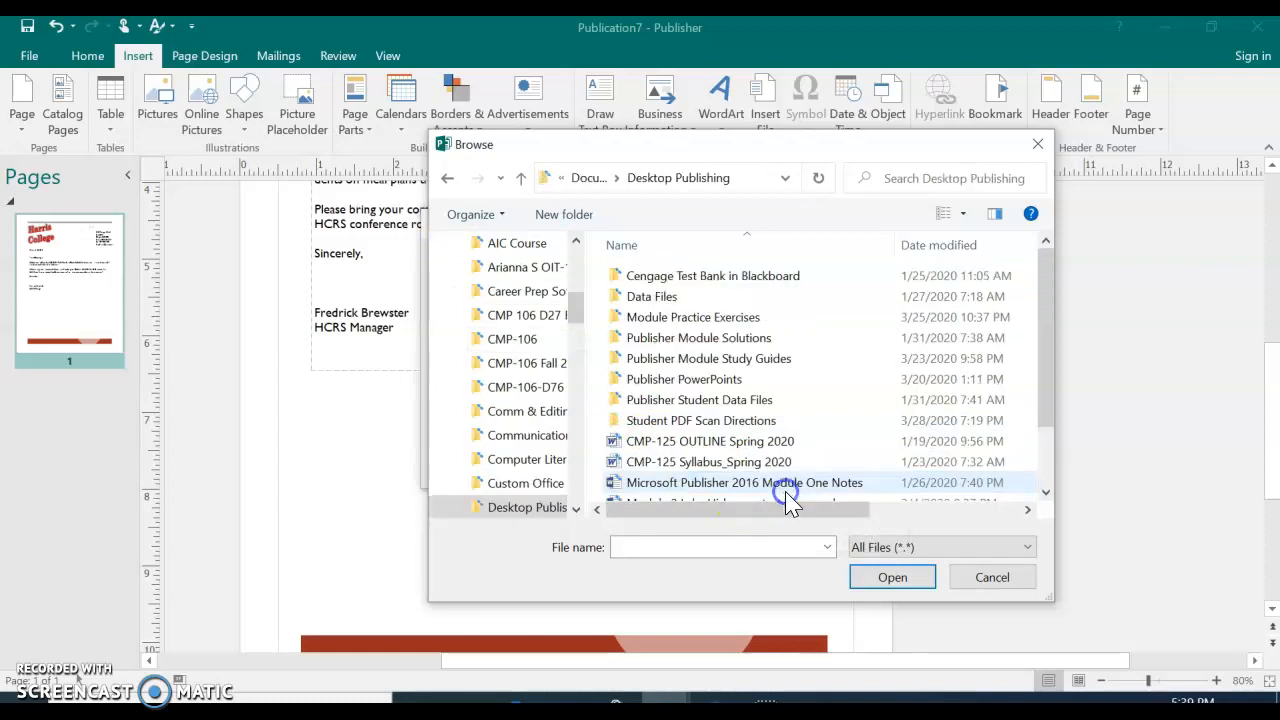
double_click(757, 400)
double_click(668, 382)
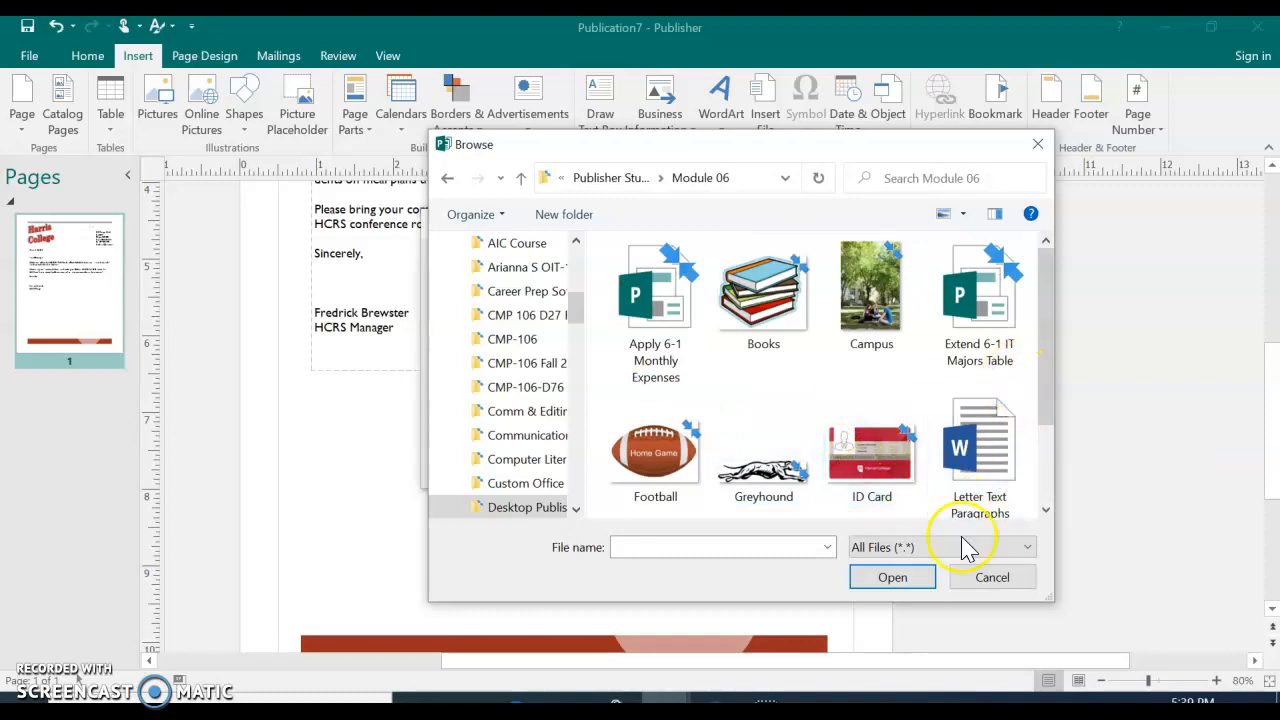
Choose the Meal Plan Purchases workbook and insert it as an unlinked object on the page
drag(1055, 605, 1200, 610)
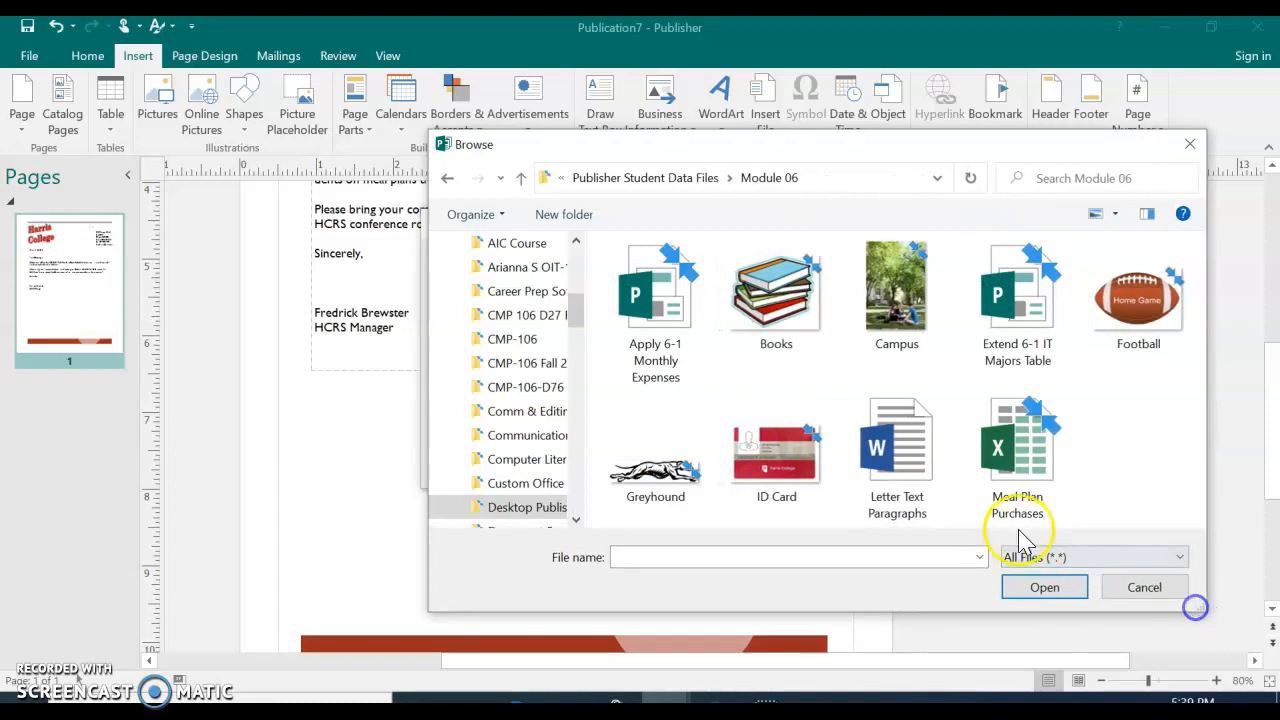
click(1040, 475)
click(1050, 590)
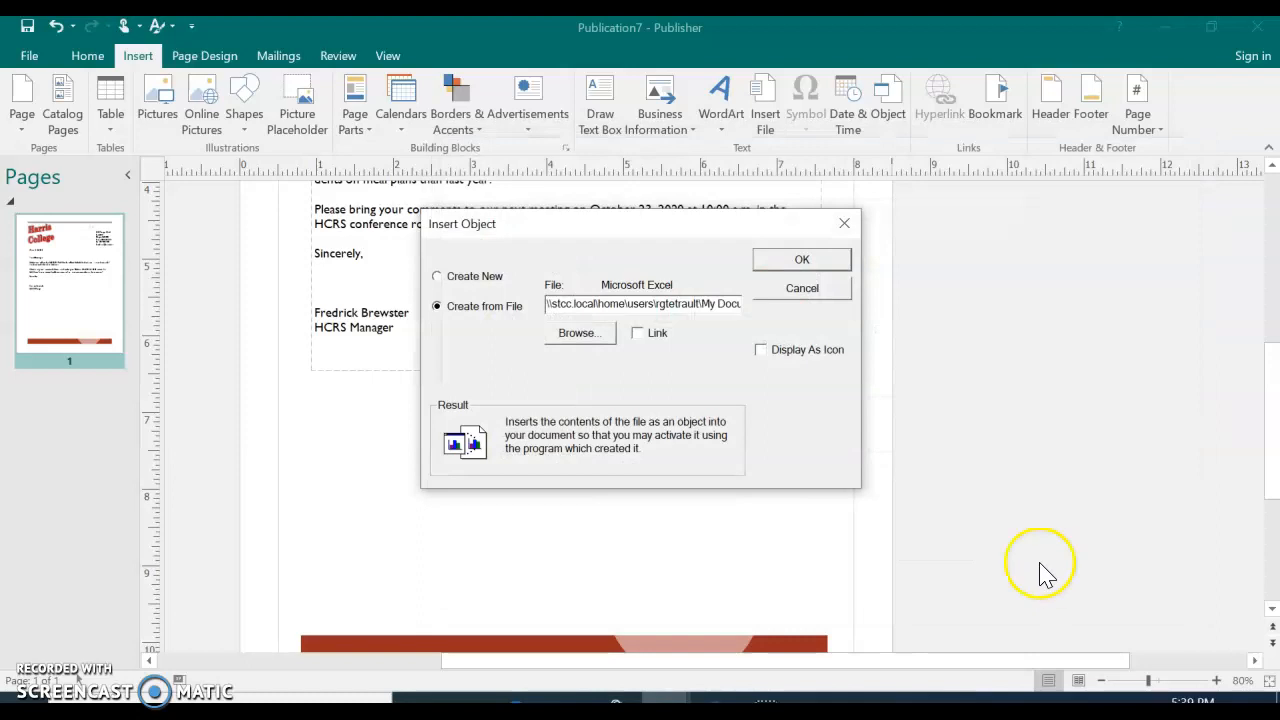
click(810, 260)
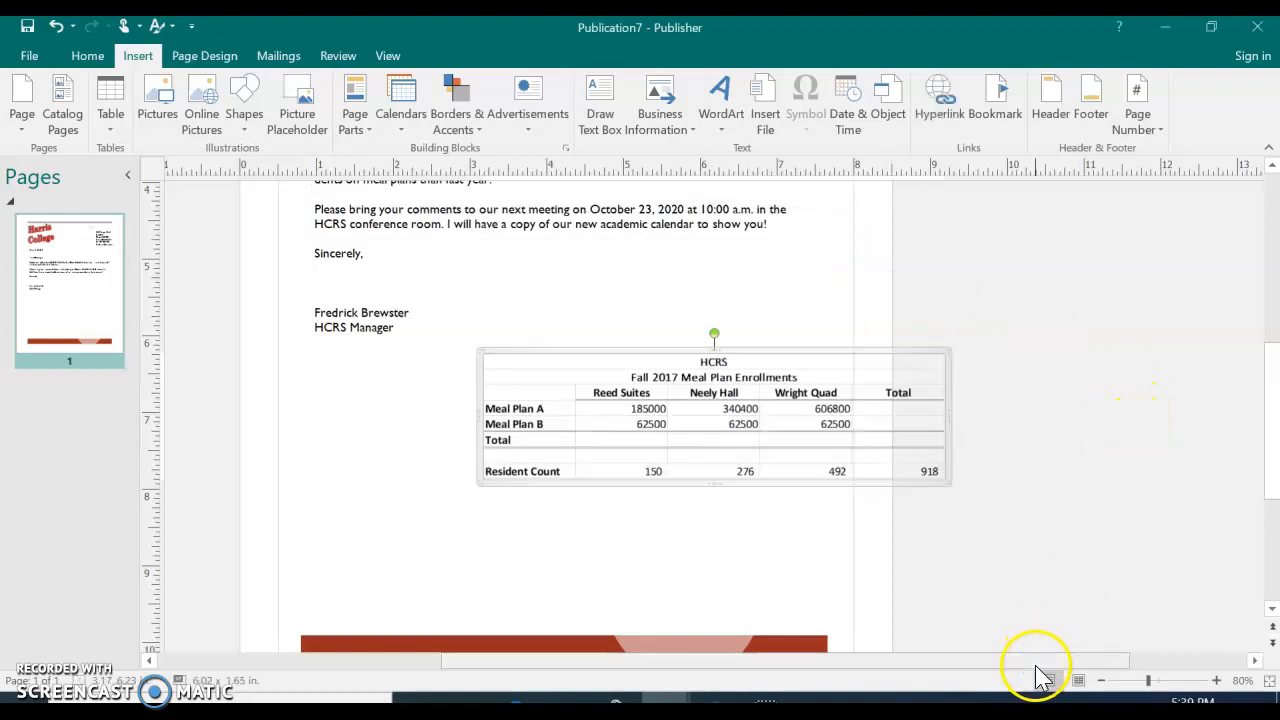
Move the meal plan worksheet object off the page into the empty scratch area beside the letter
drag(814, 363, 1186, 326)
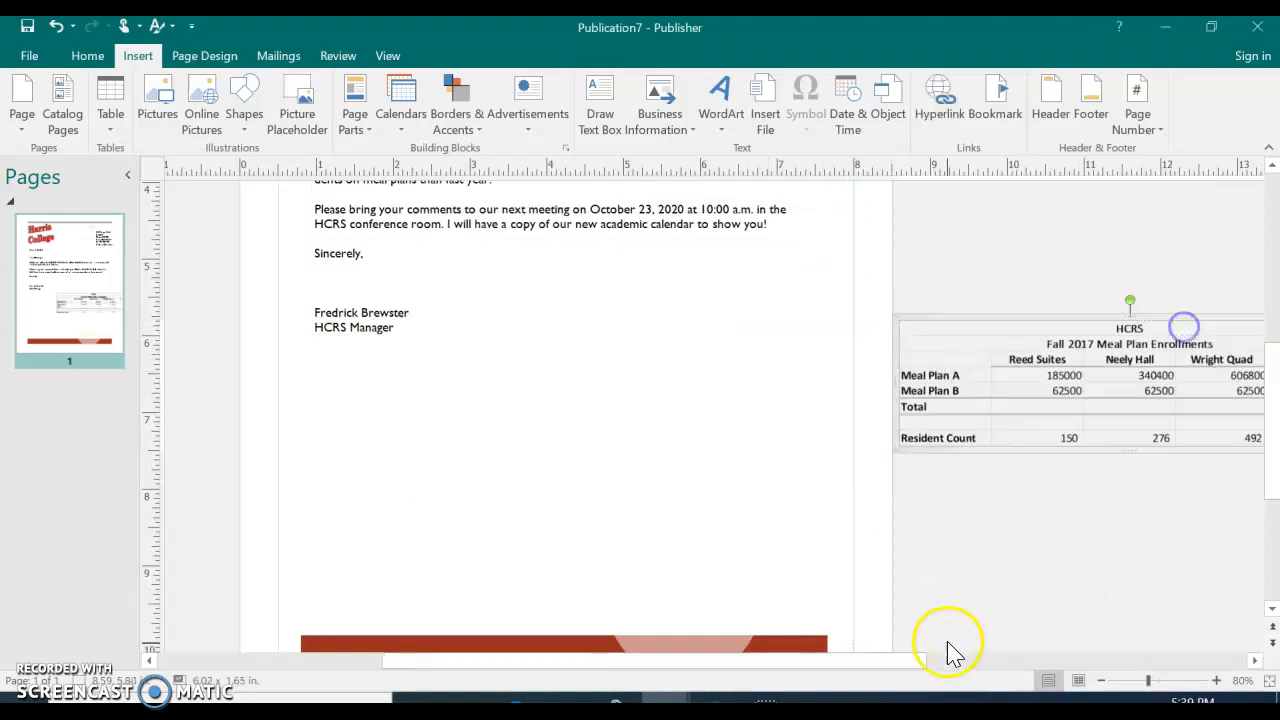
drag(920, 662, 1034, 660)
drag(806, 323, 836, 316)
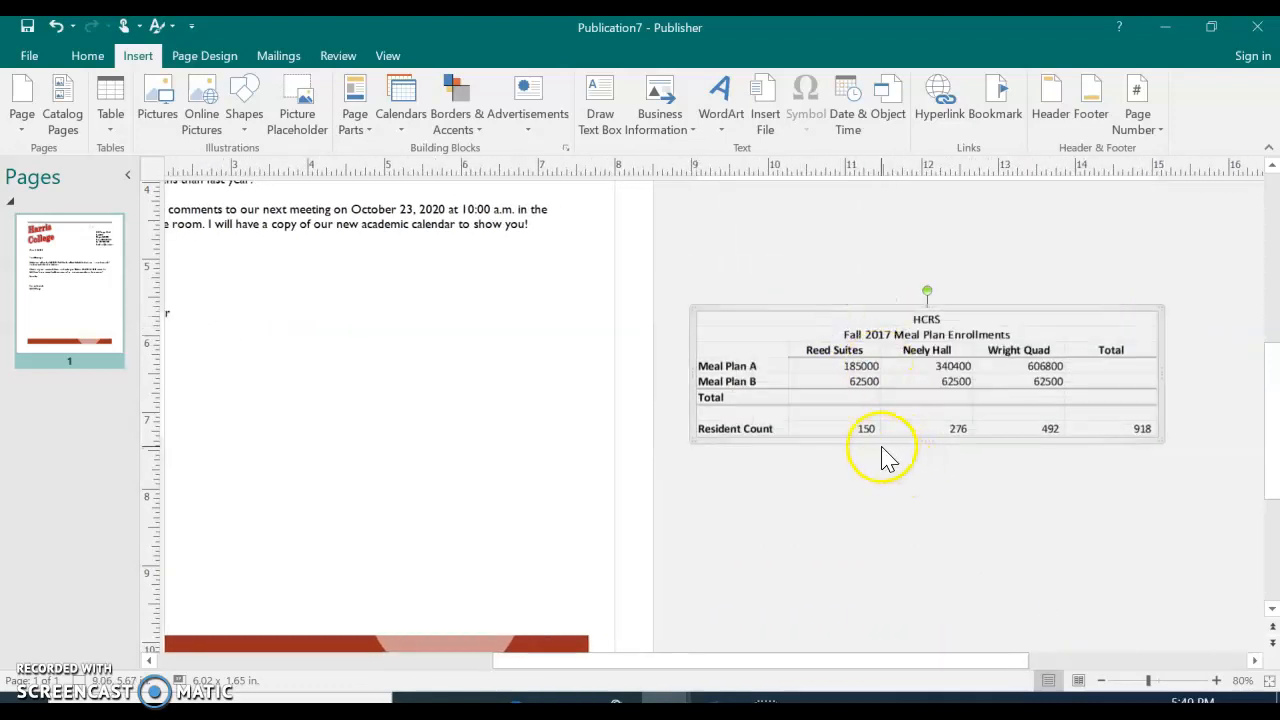
Open the embedded worksheet for editing and apply the dollar Accounting format to the Meal Plan A cells B4:E4
double_click(754, 333)
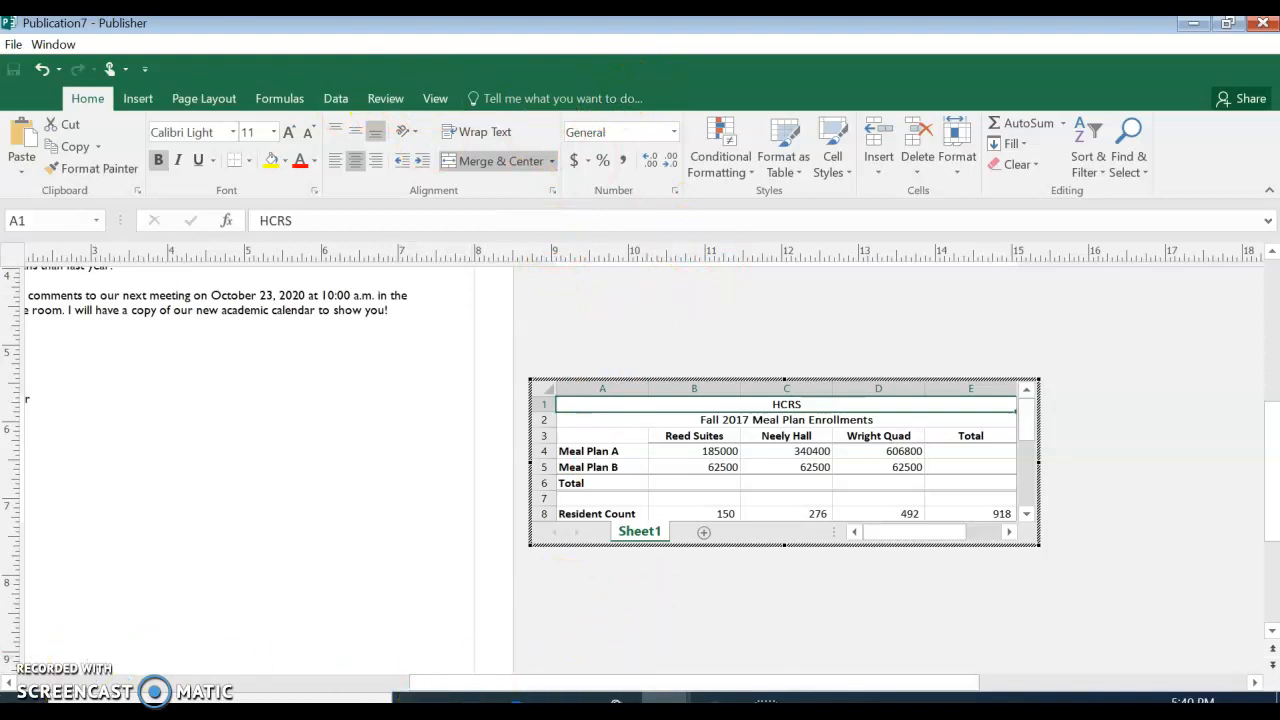
click(848, 578)
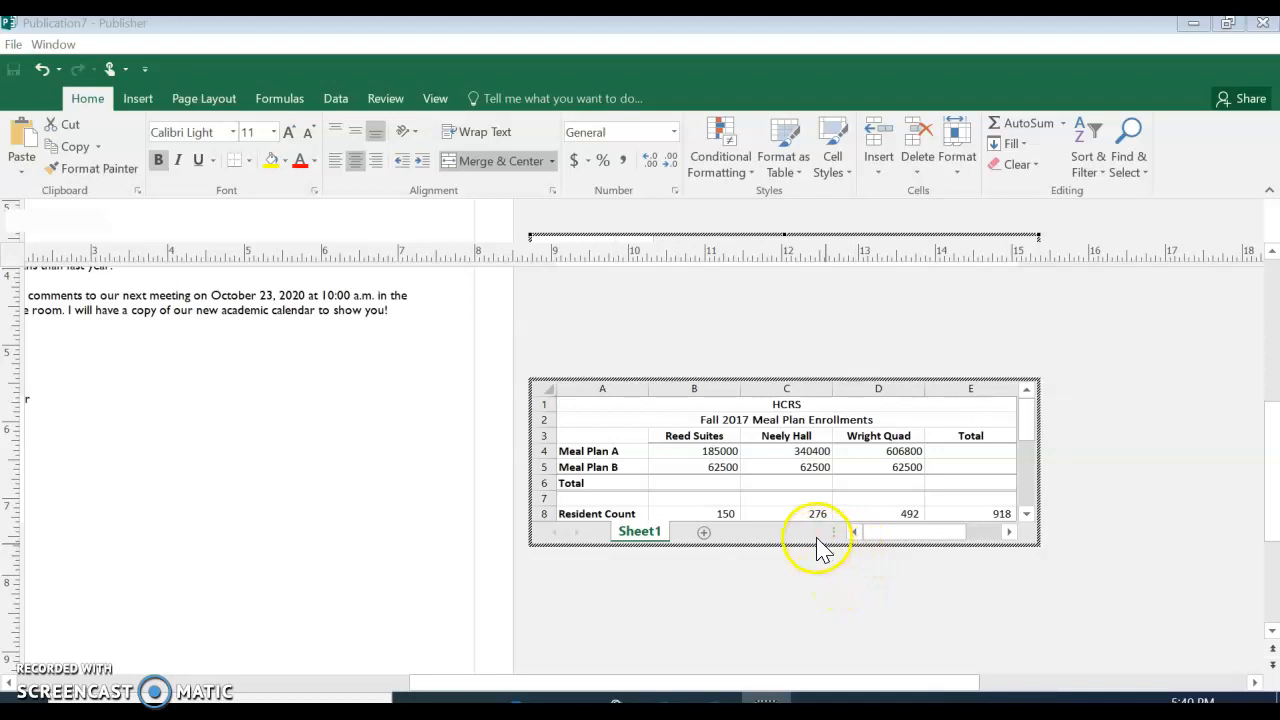
click(695, 451)
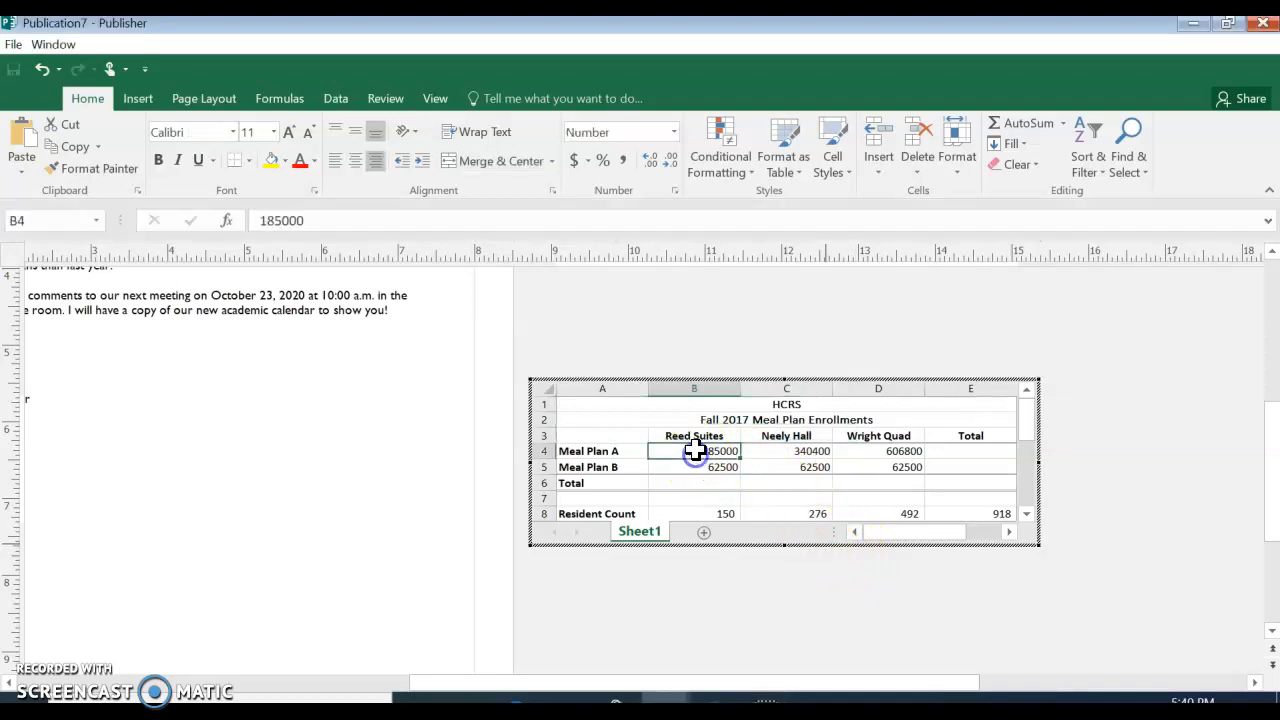
drag(695, 451, 951, 448)
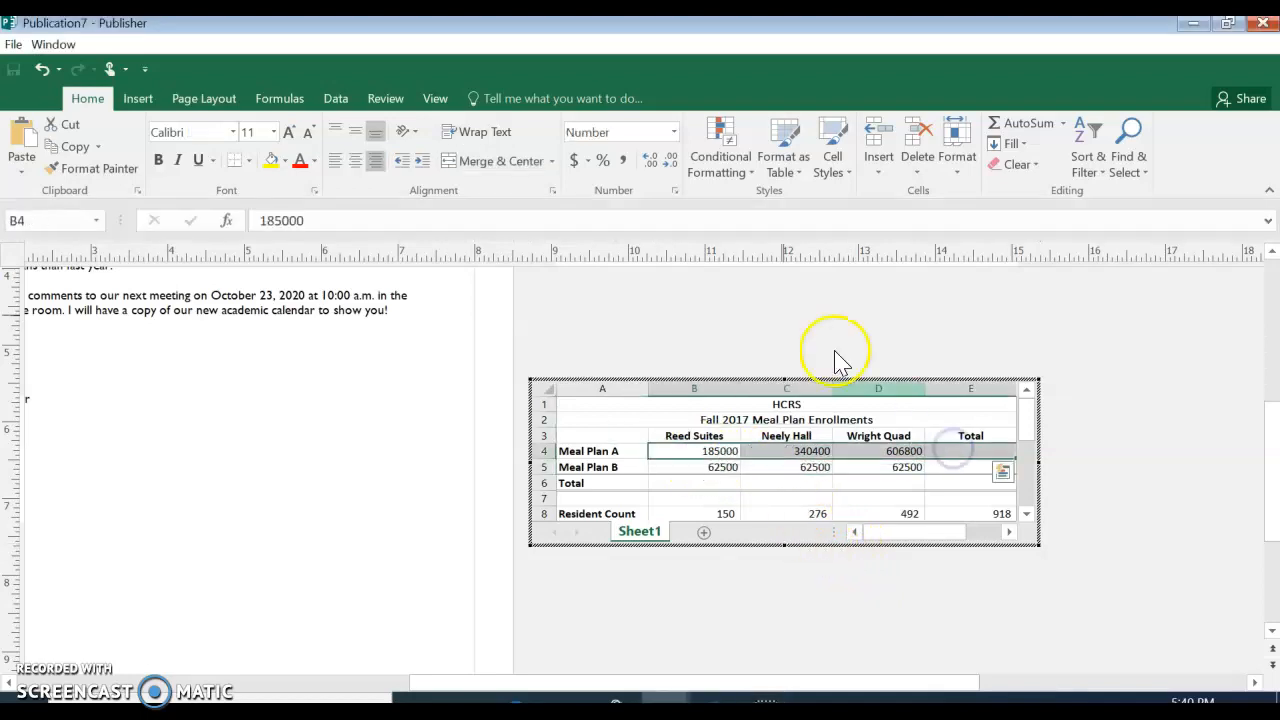
click(577, 165)
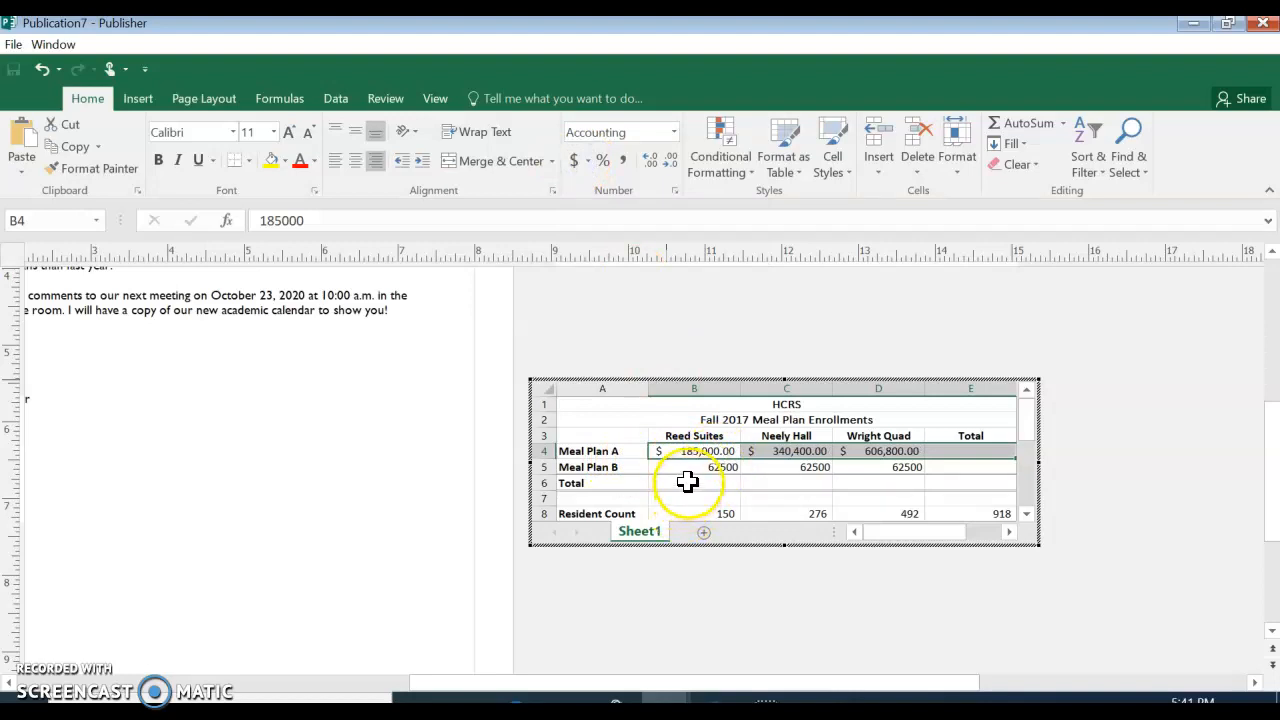
Apply the dollar Accounting format to the Total cells B6:E6 and the comma style to the Meal Plan B cells B5:E5
drag(688, 482, 945, 484)
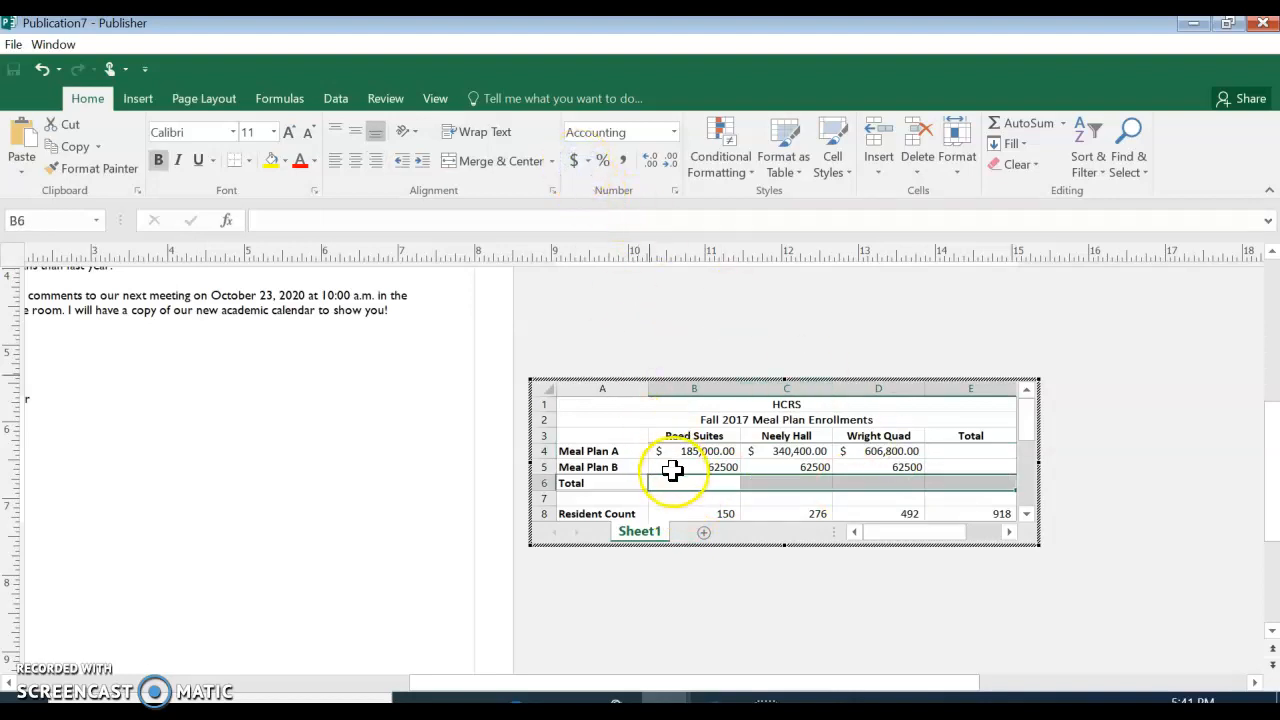
drag(678, 467, 983, 465)
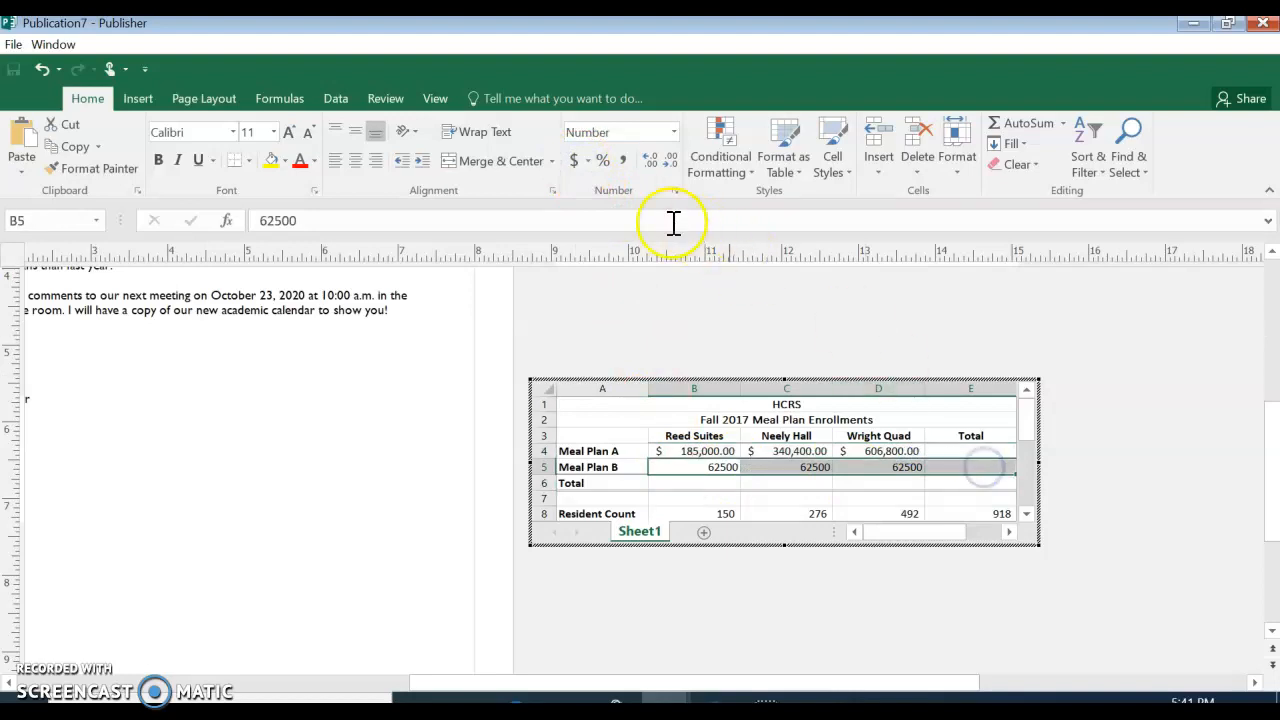
click(623, 170)
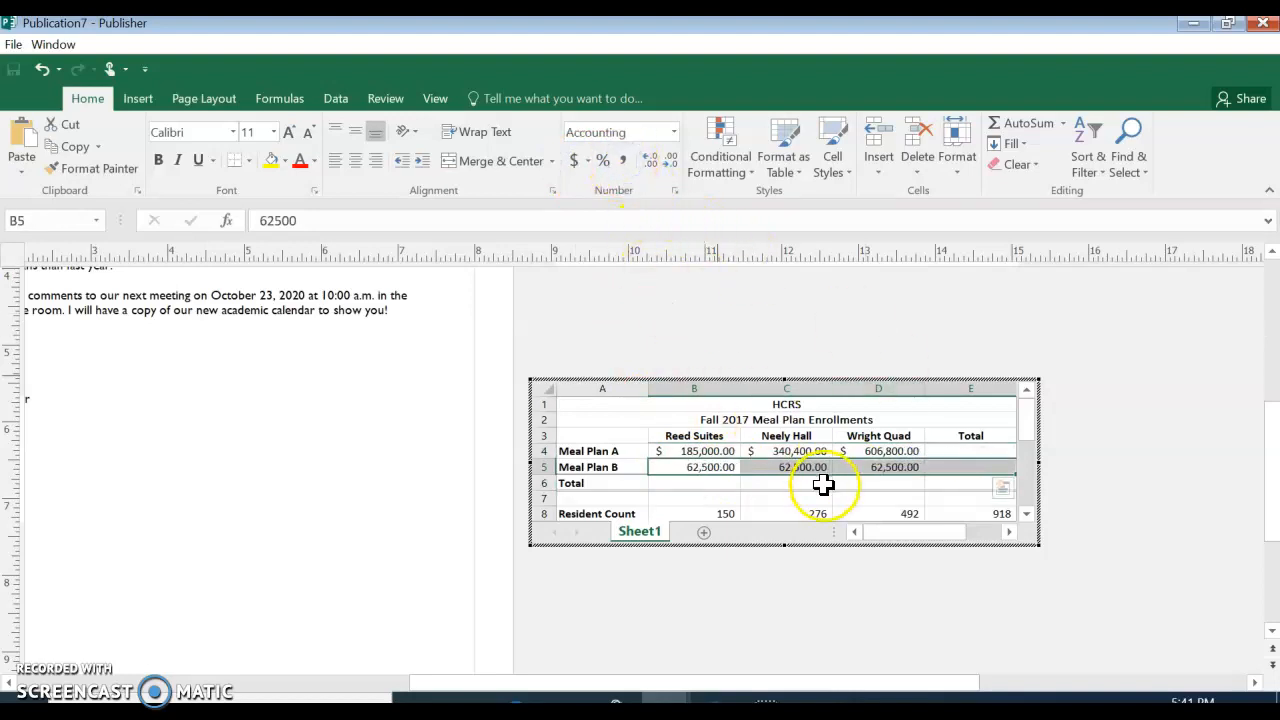
Enter =SUM(B4:D4) in E4 with AutoSum and fill the formula down to E6
click(950, 454)
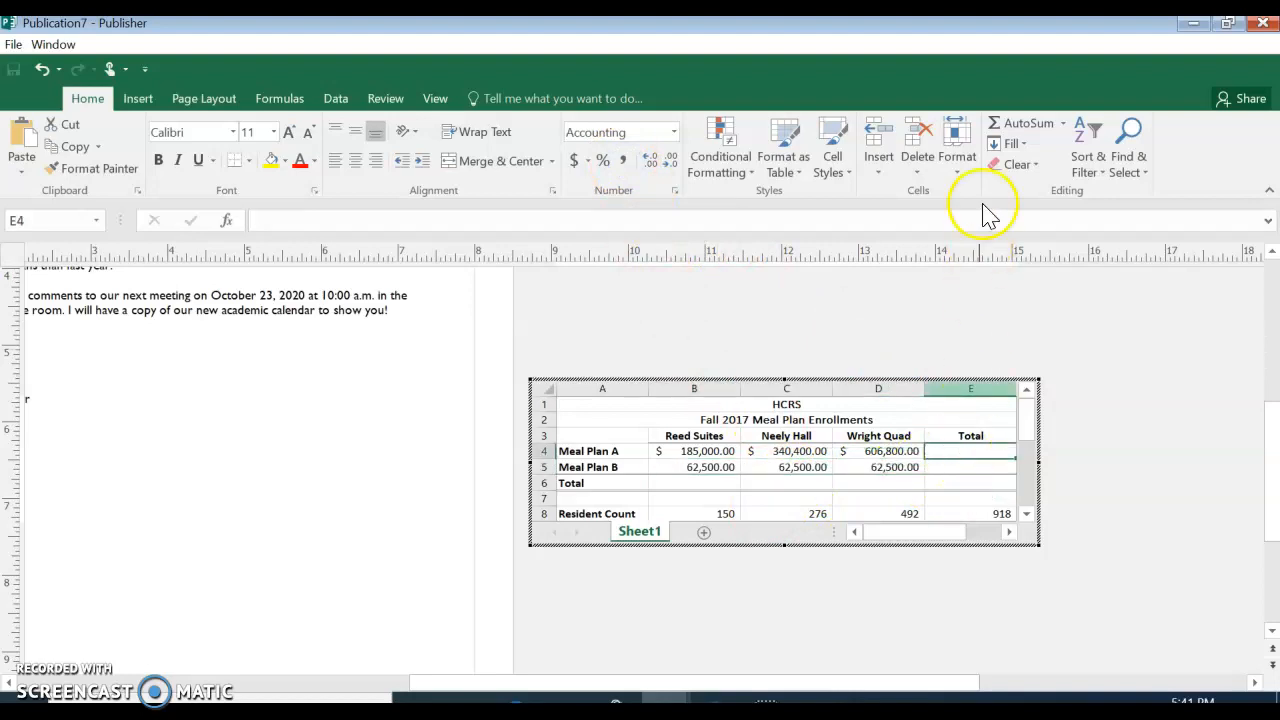
click(1015, 125)
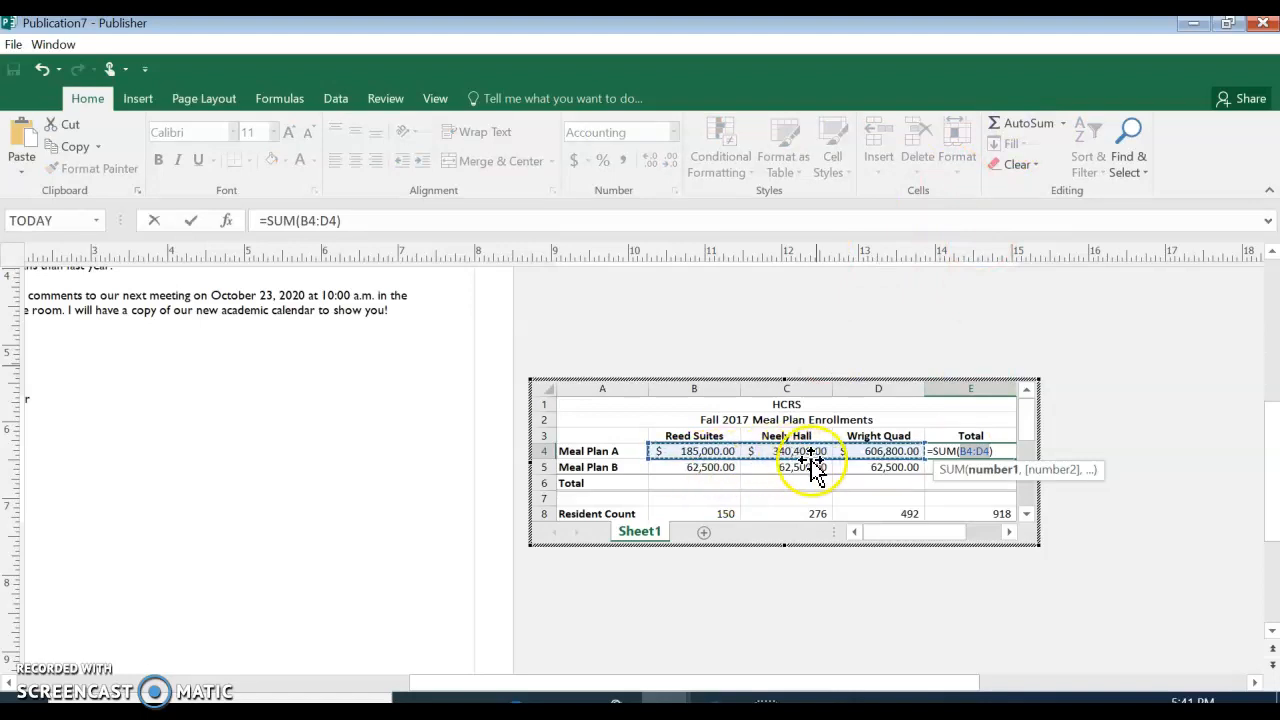
click(191, 222)
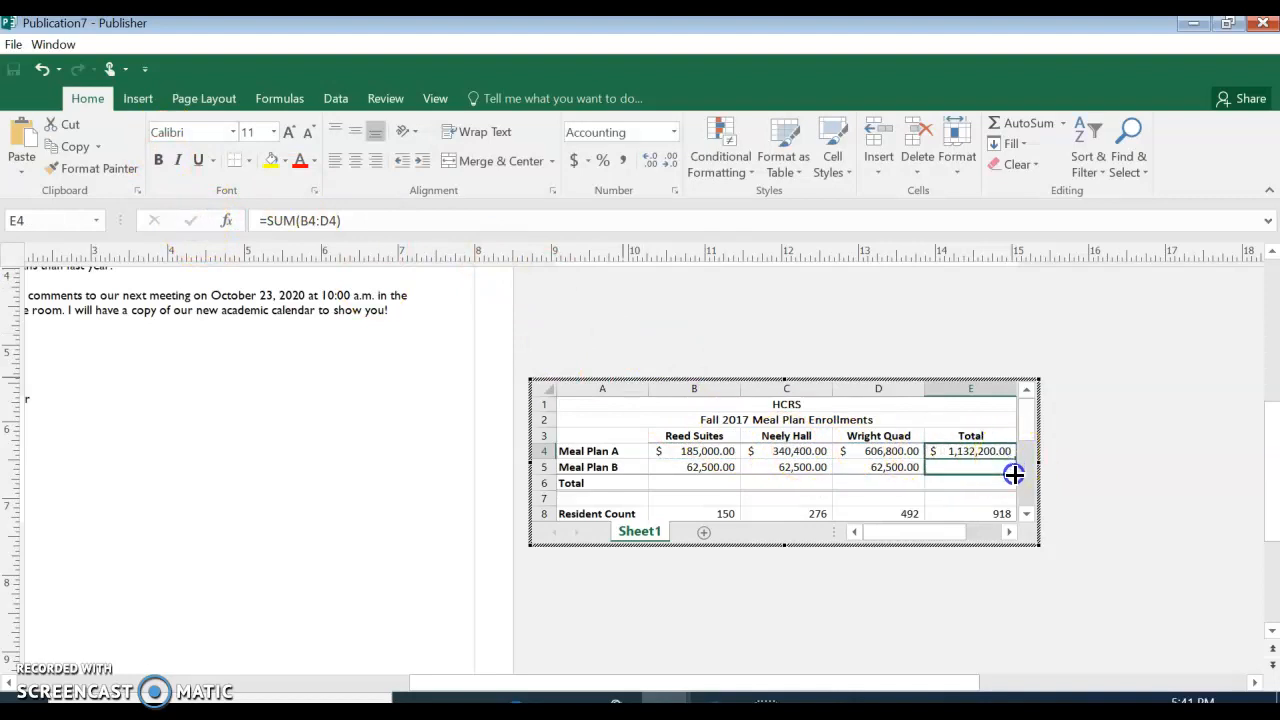
drag(1014, 487, 1014, 487)
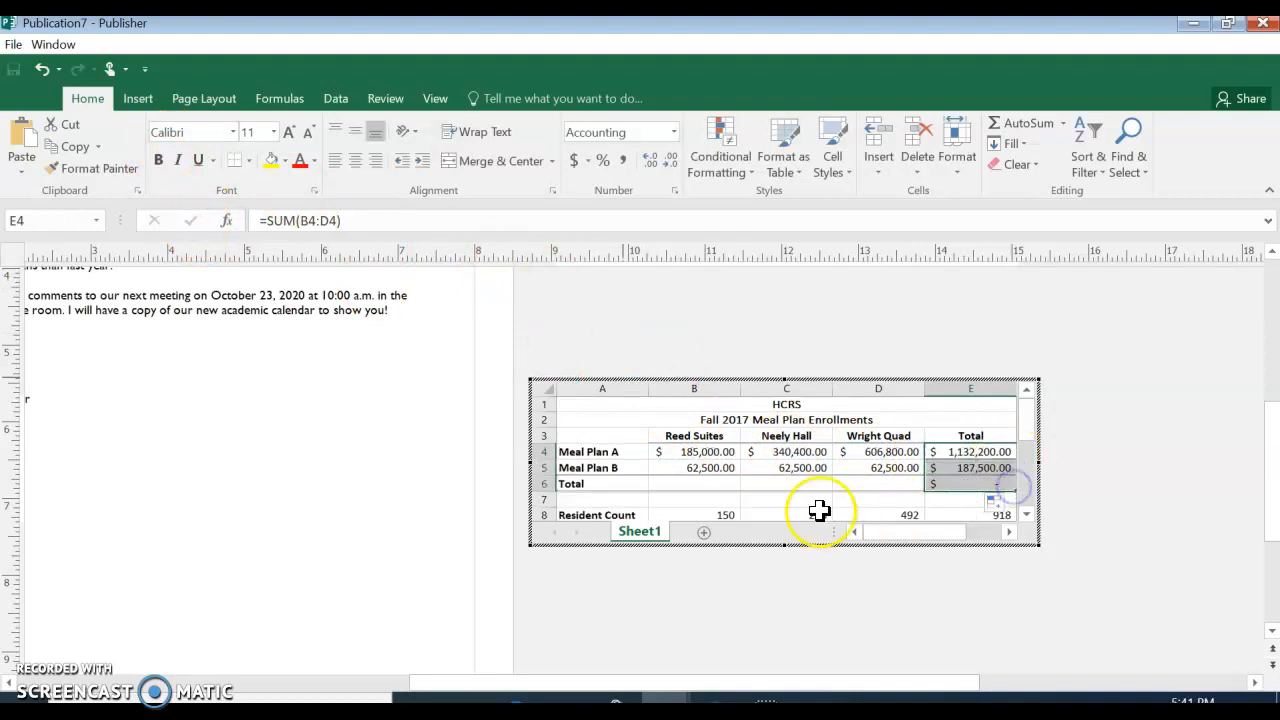
Enter =SUM(B4:B5) in B6 with AutoSum and fill the formula across to D6
click(689, 484)
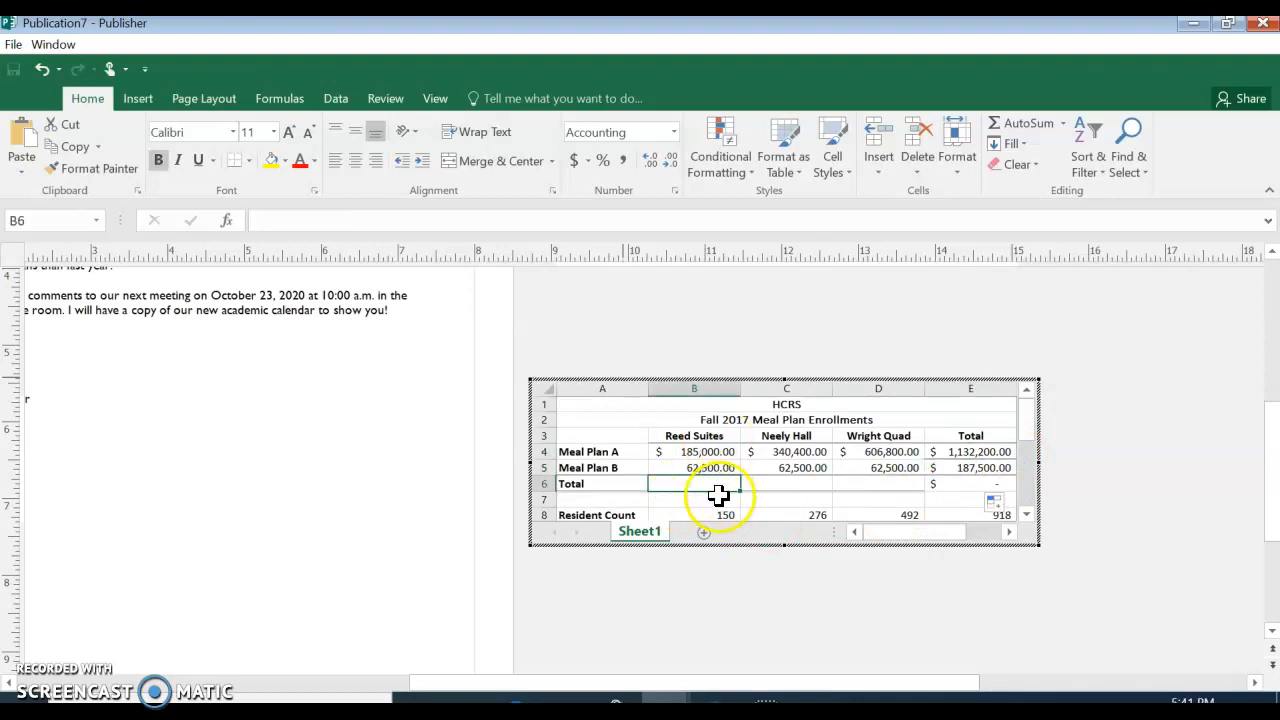
click(1022, 123)
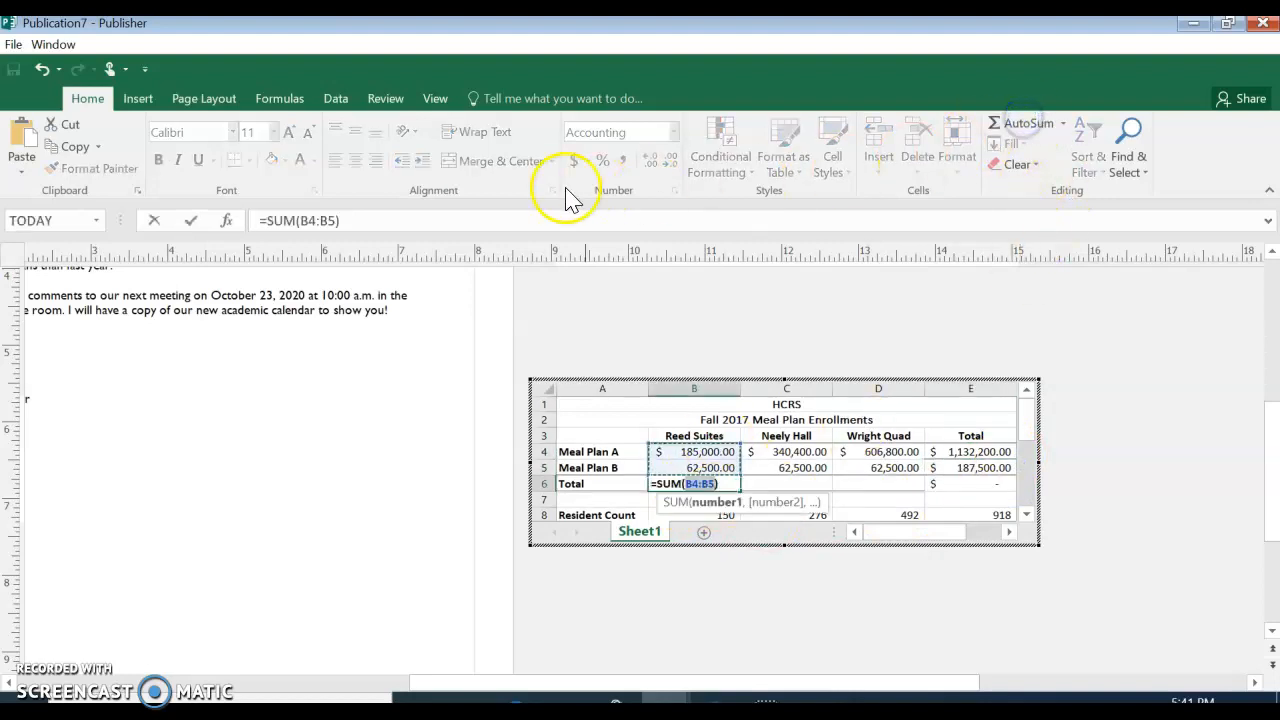
click(190, 220)
drag(737, 490, 922, 487)
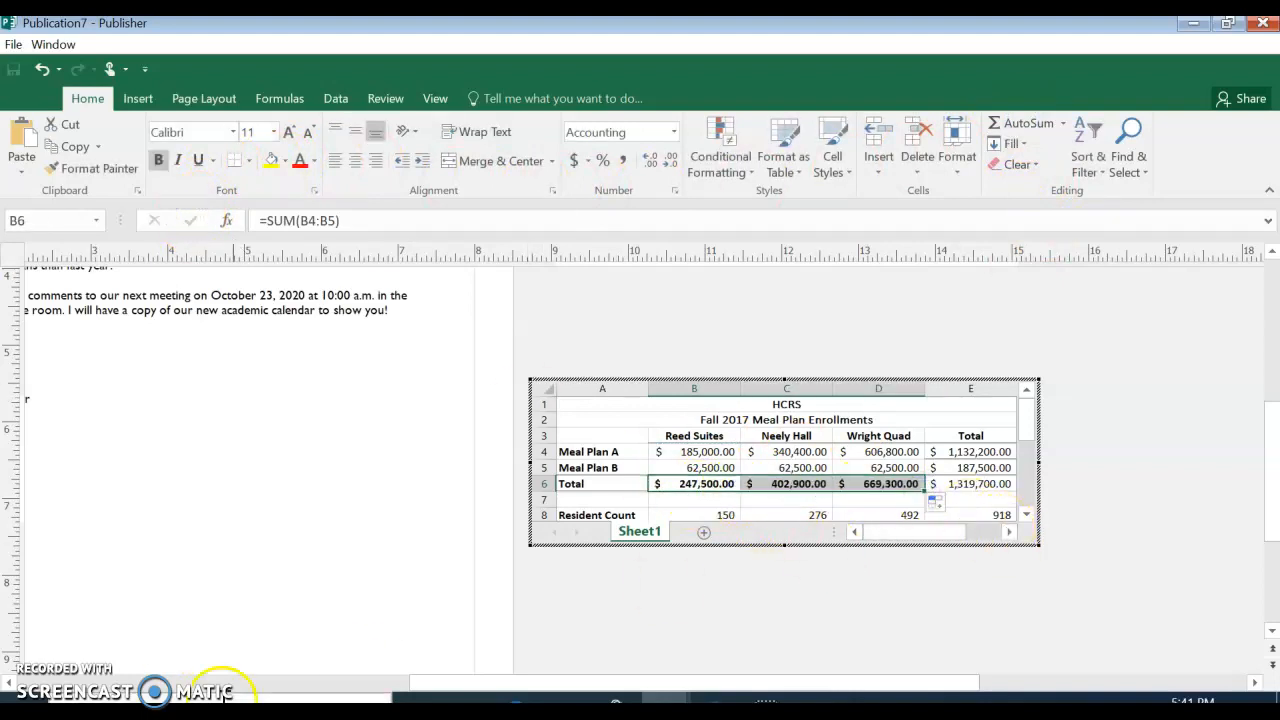
Apply bold formatting to the grand total in cell E6 of the embedded worksheet
click(969, 483)
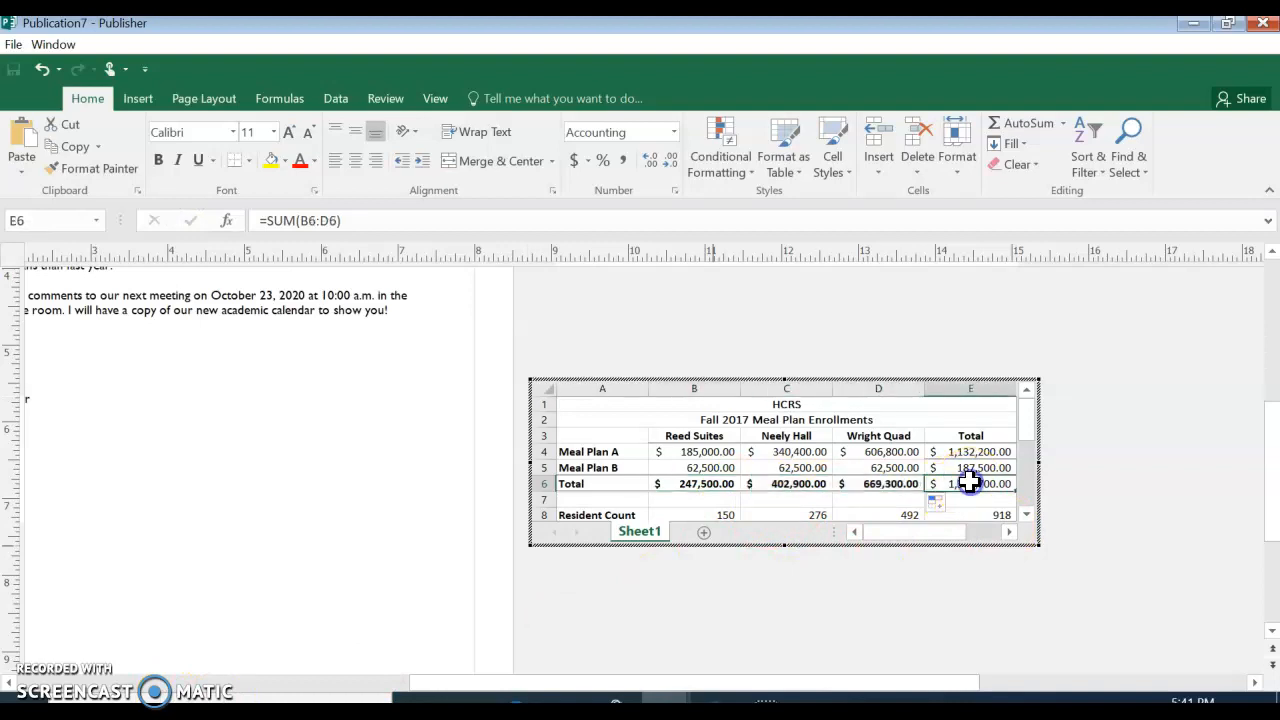
click(158, 162)
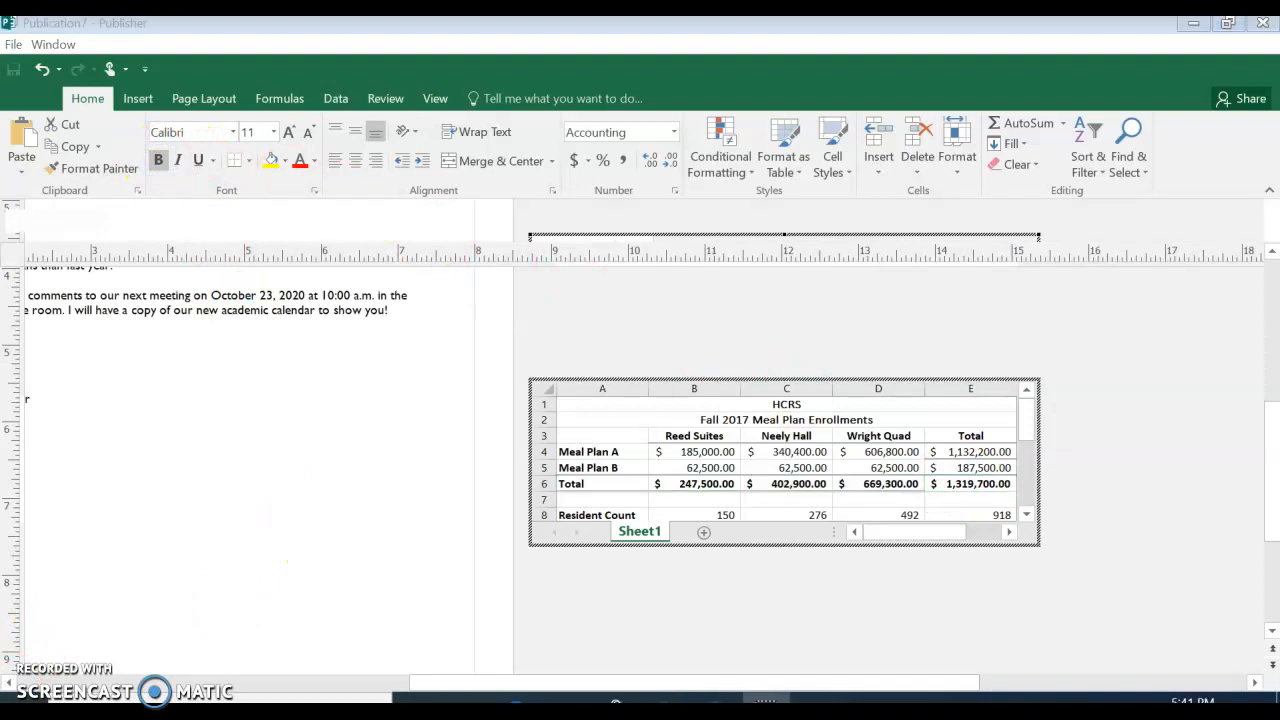
click(960, 467)
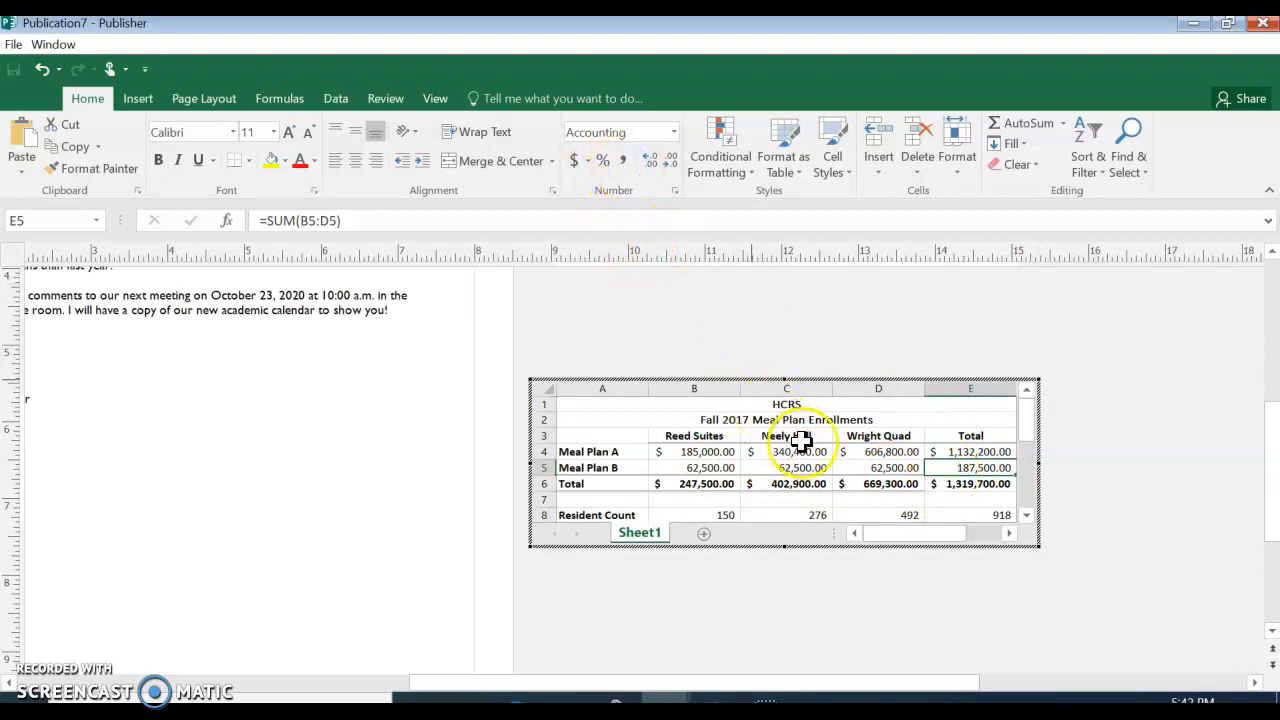
Finish editing the embedded worksheet and move the meal plan table onto the letter page, centered below the HCRS Manager signature block
drag(622, 688, 503, 680)
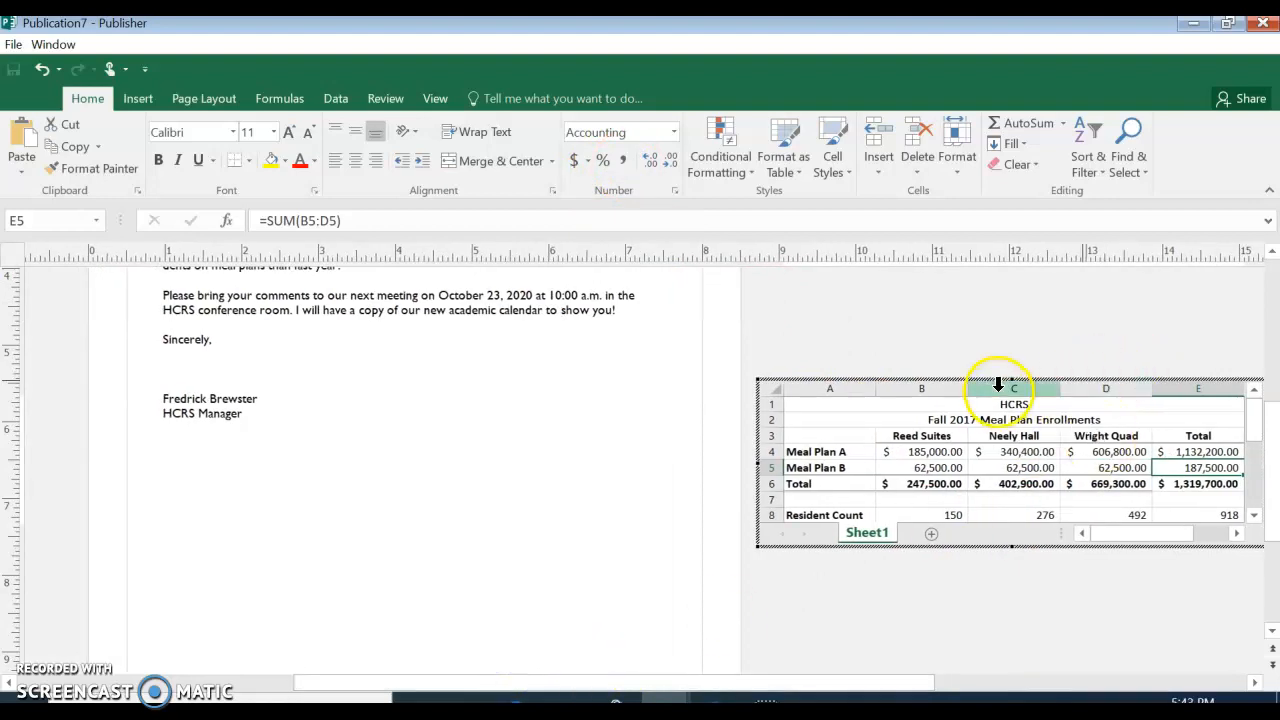
click(985, 335)
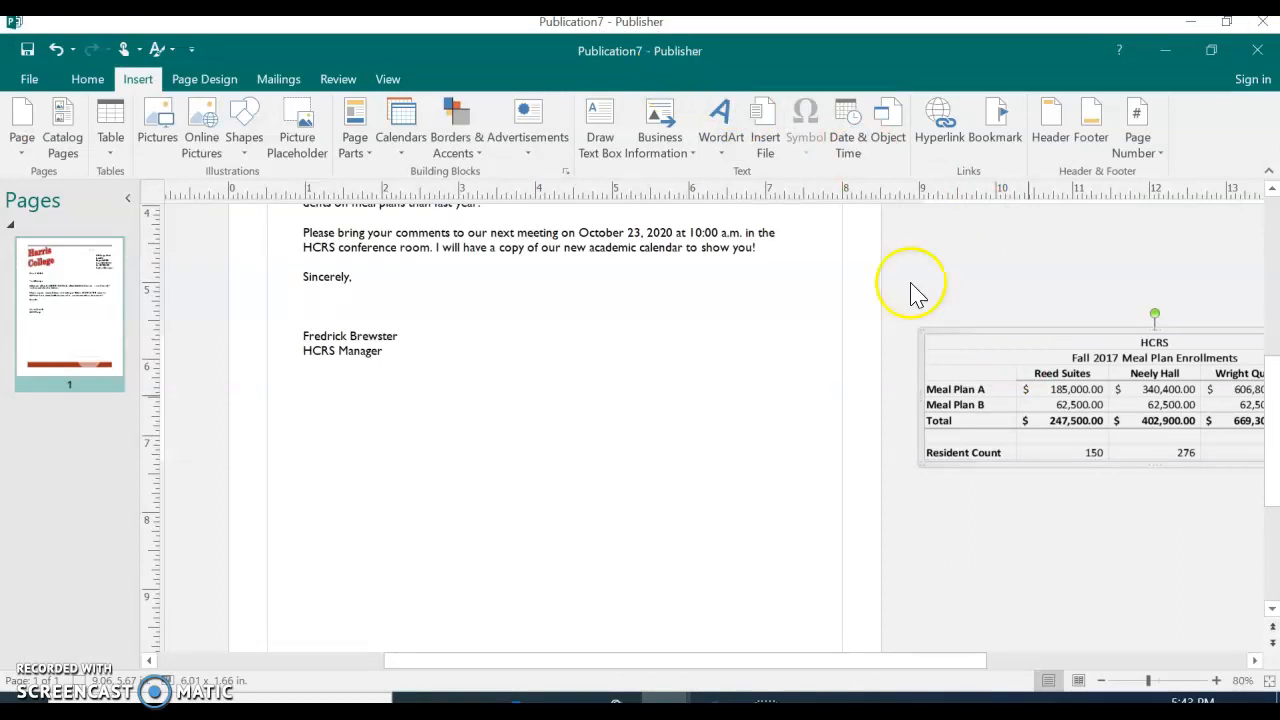
mouse_move(1028, 340)
mouse_down()
mouse_move(726, 380)
mouse_move(380, 400)
mouse_move(421, 410)
mouse_up()
click(634, 628)
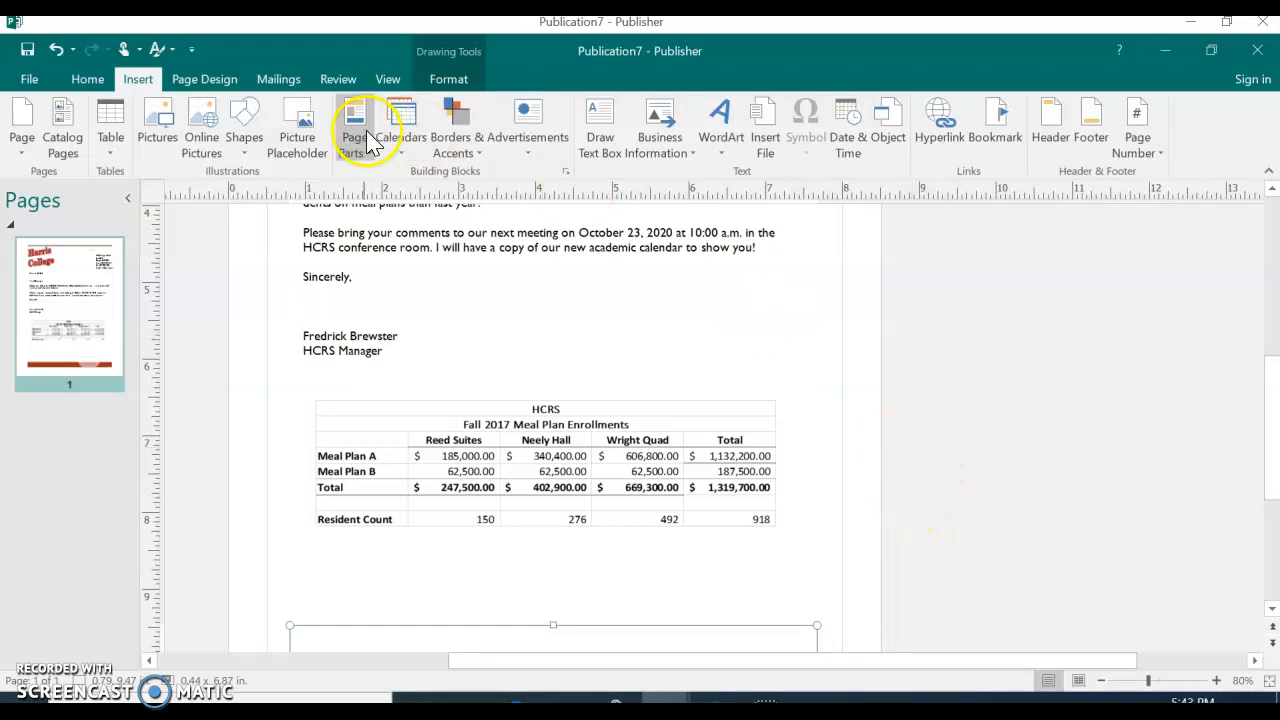
click(1268, 681)
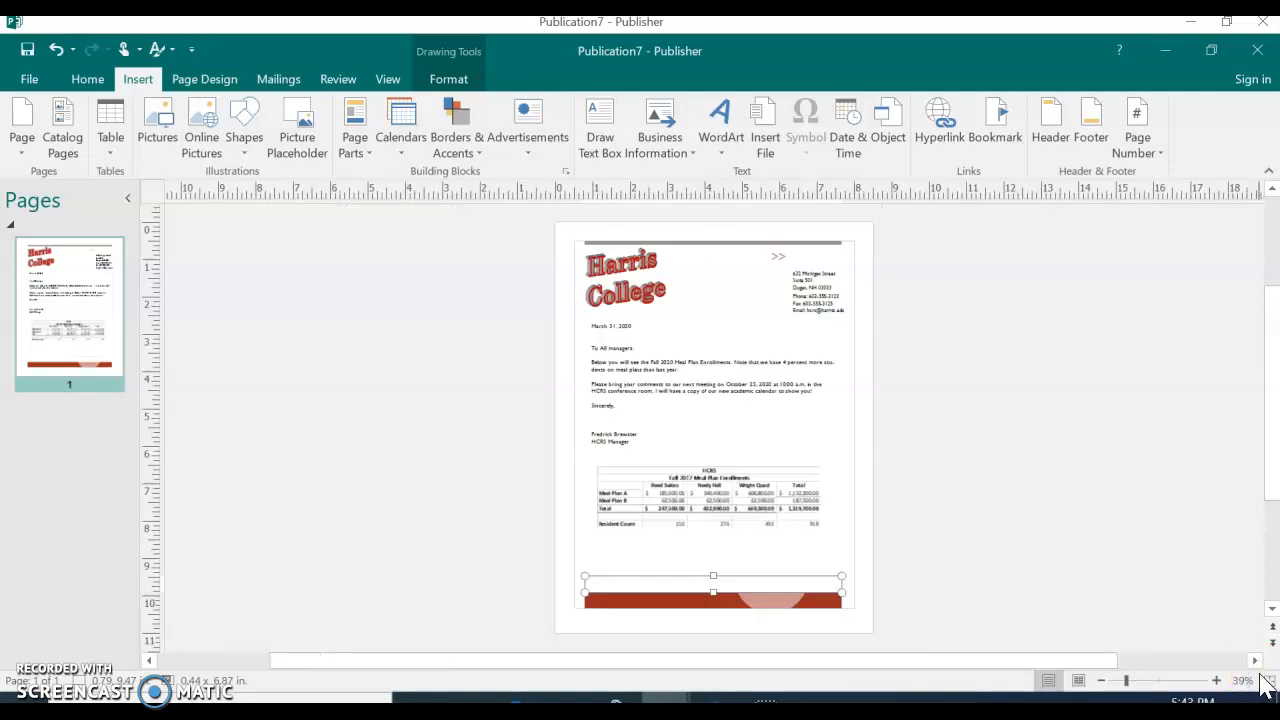
click(869, 552)
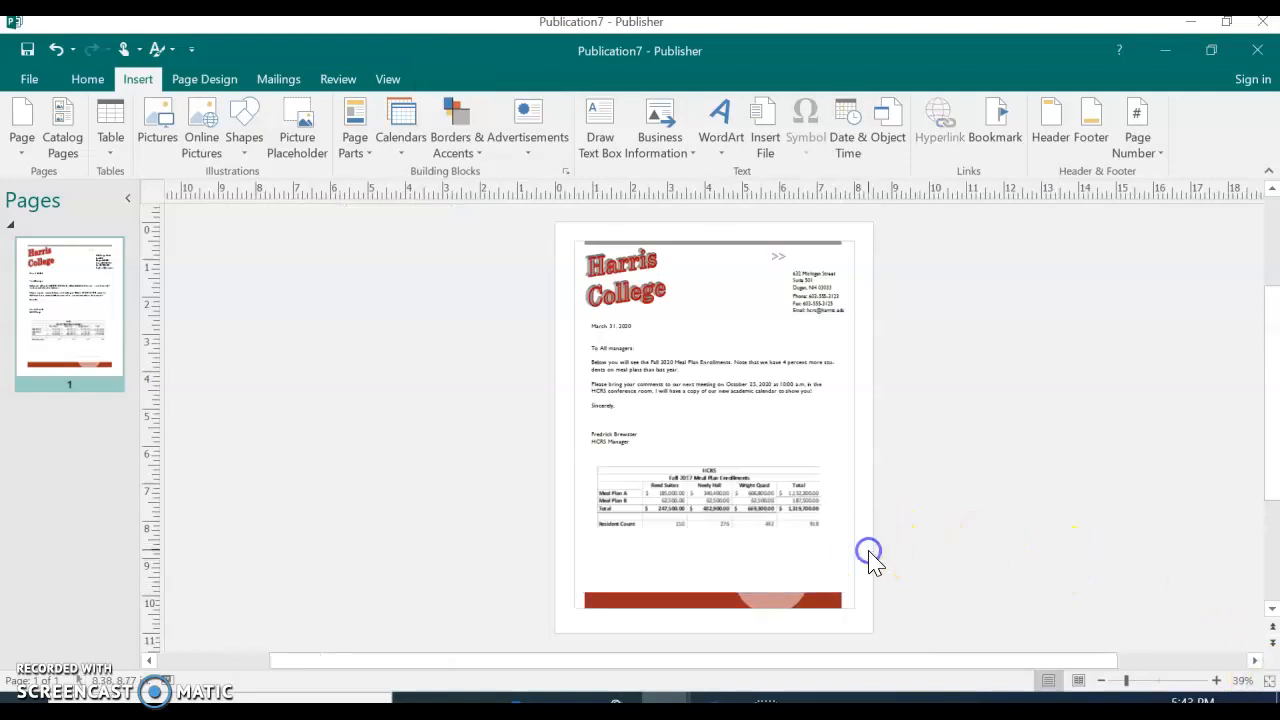